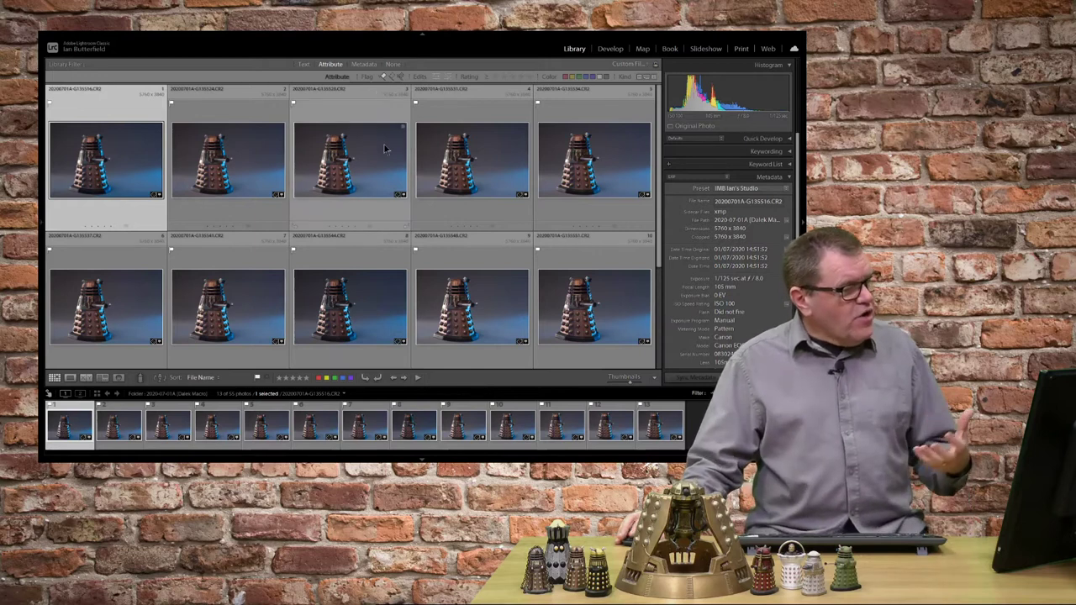
Step: Scroll through the Library grid of filtered Dalek photos to find the fifth shot
scroll(384, 148, "down", 1)
scroll(384, 148, "down", 2)
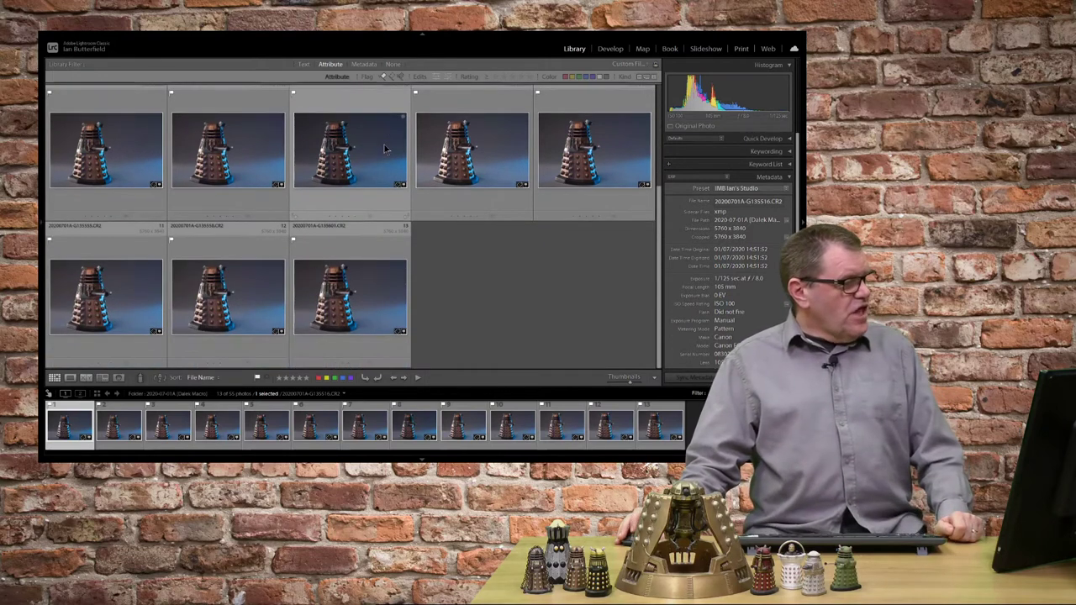
scroll(385, 148, "up", 2)
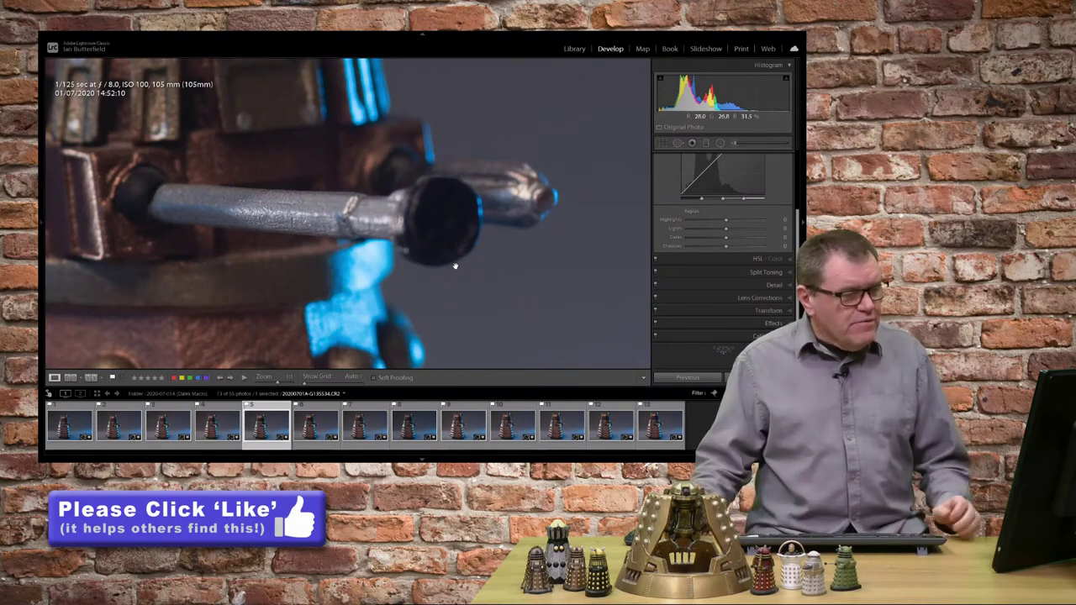
Step: Select all 13 Dalek shots in the filmstrip, making the seventh the active photo
scroll(723, 227, "up", 2)
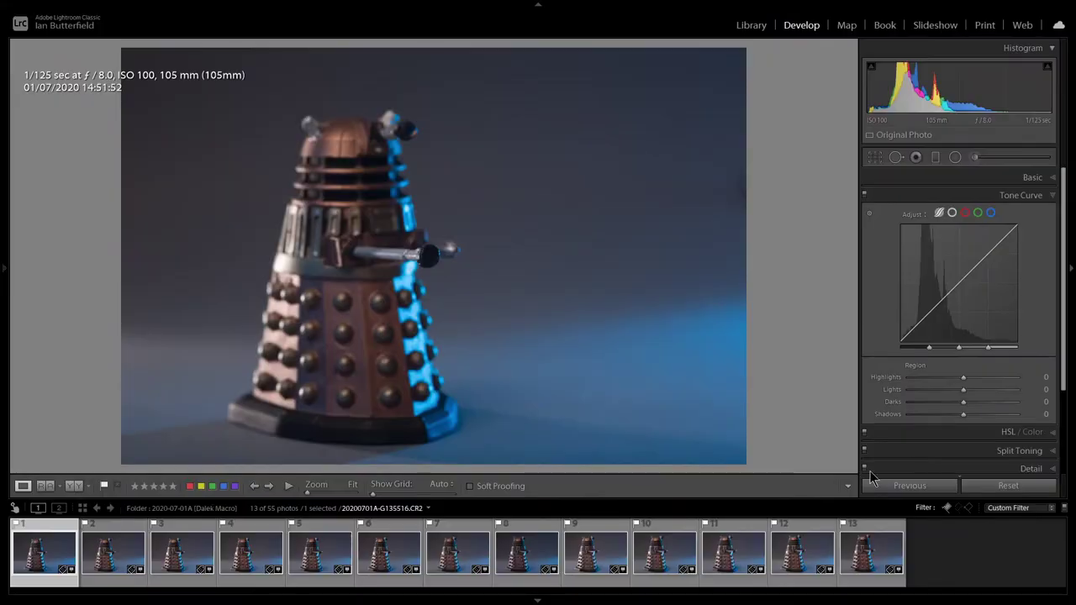
left_click(874, 559, "shift")
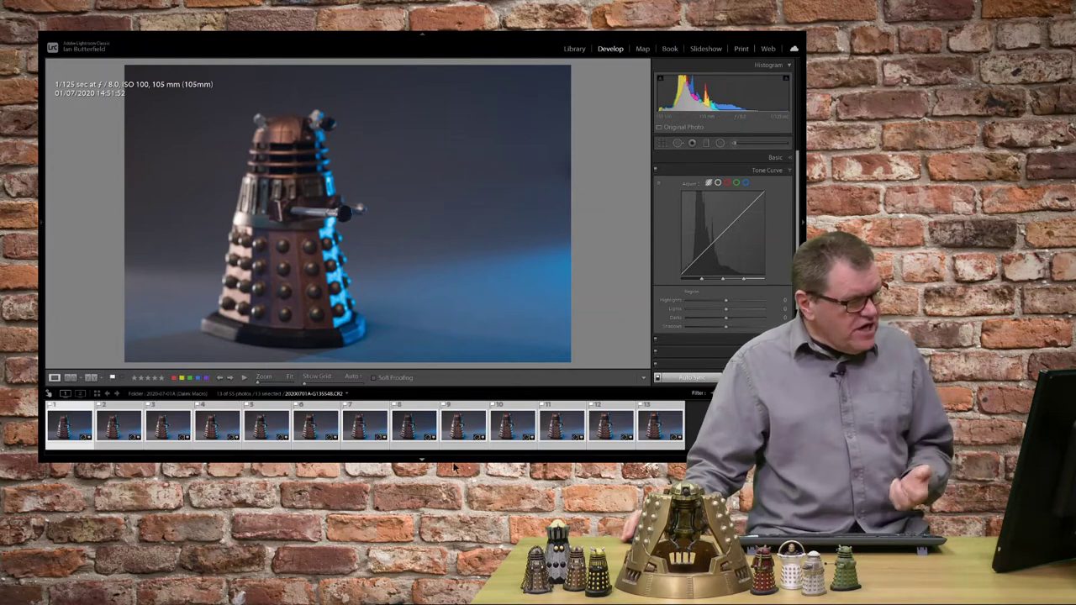
left_click(367, 429)
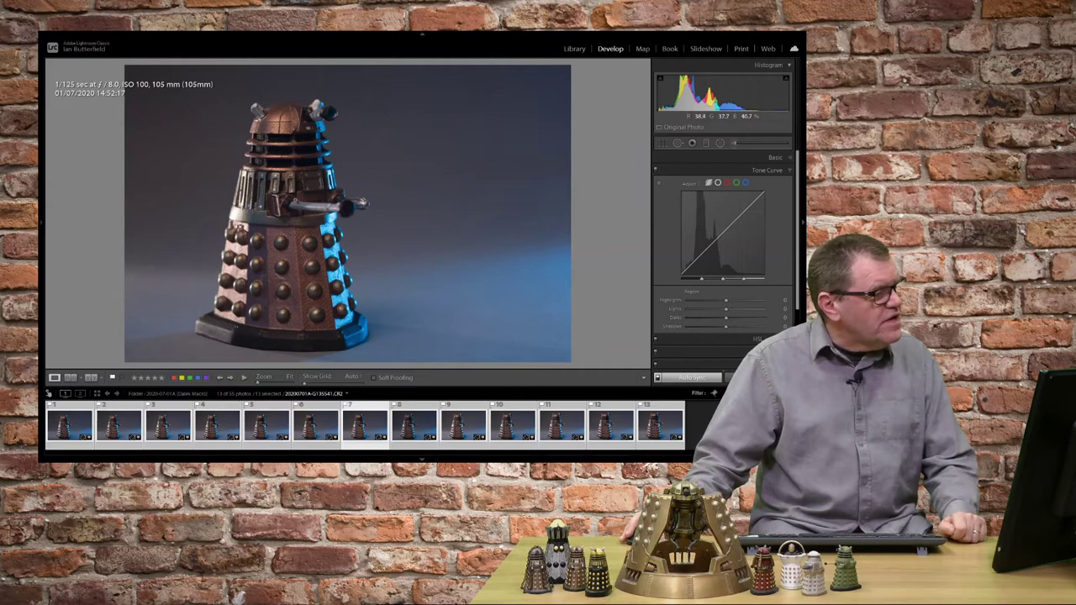
Step: Inspect the Dalek's detail at 1:1, then return to the full Fit view
left_click(296, 202)
left_click_drag(179, 227, 350, 269)
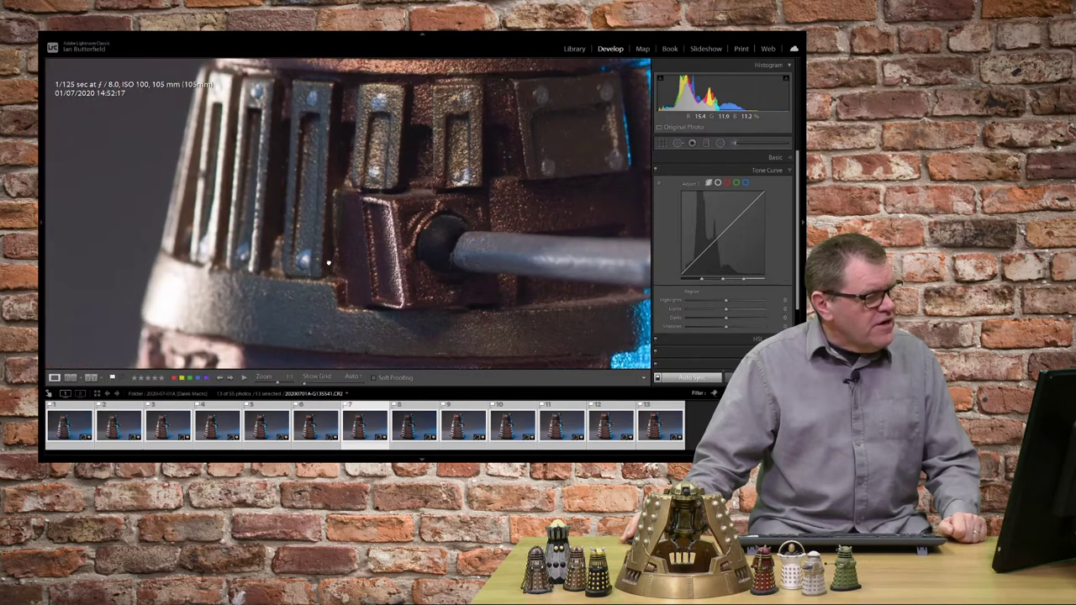
left_click(406, 189)
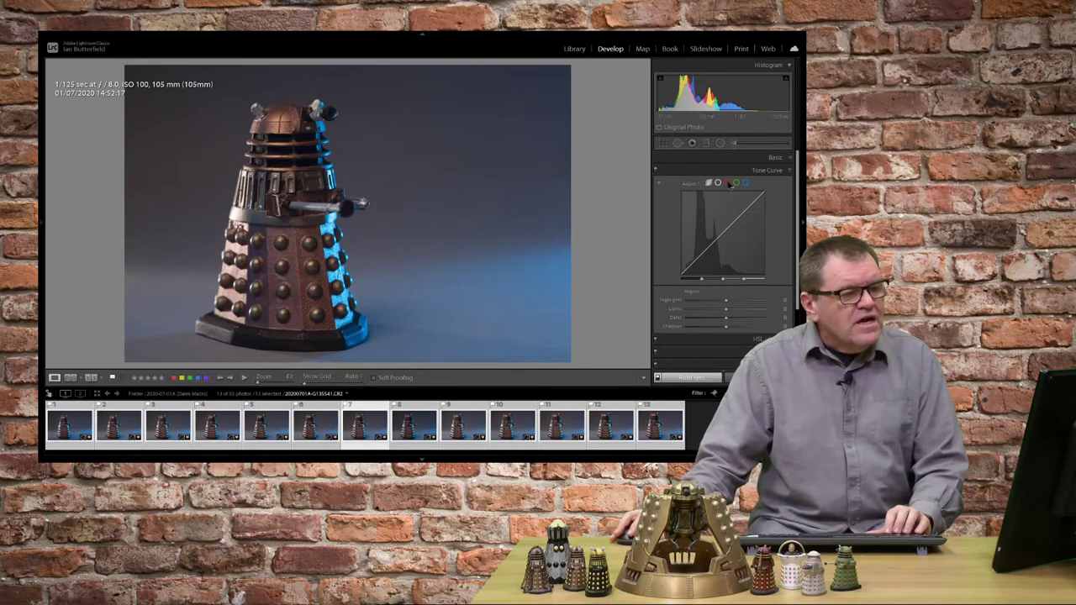
Step: Set Contrast +23 and Vibrance +29, and Tone Curve Highlights −37, Lights −16, Shadows +40
left_click(780, 163)
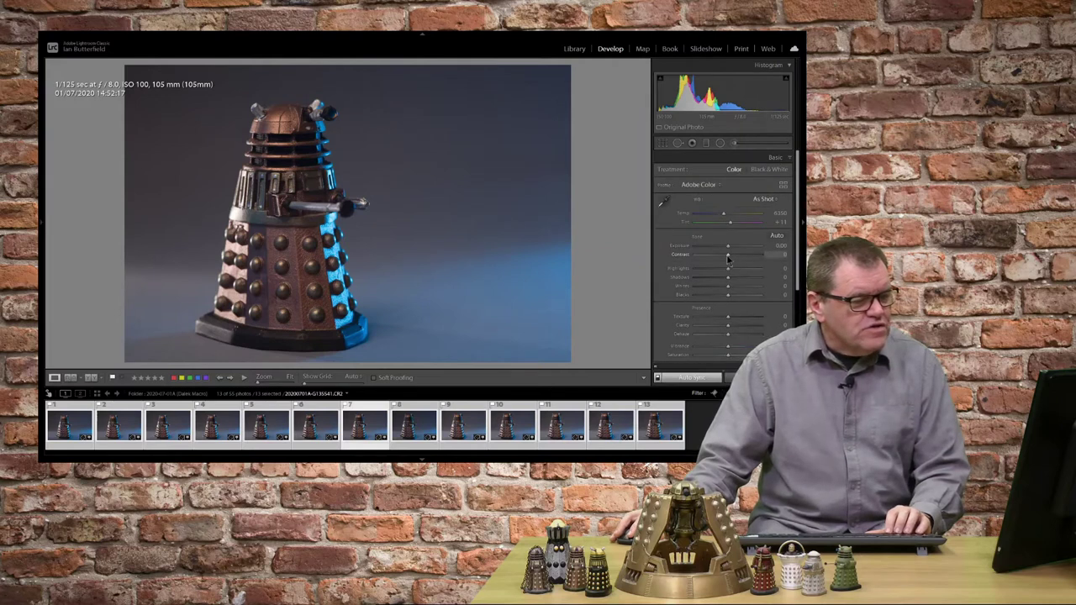
left_click_drag(728, 259, 735, 259)
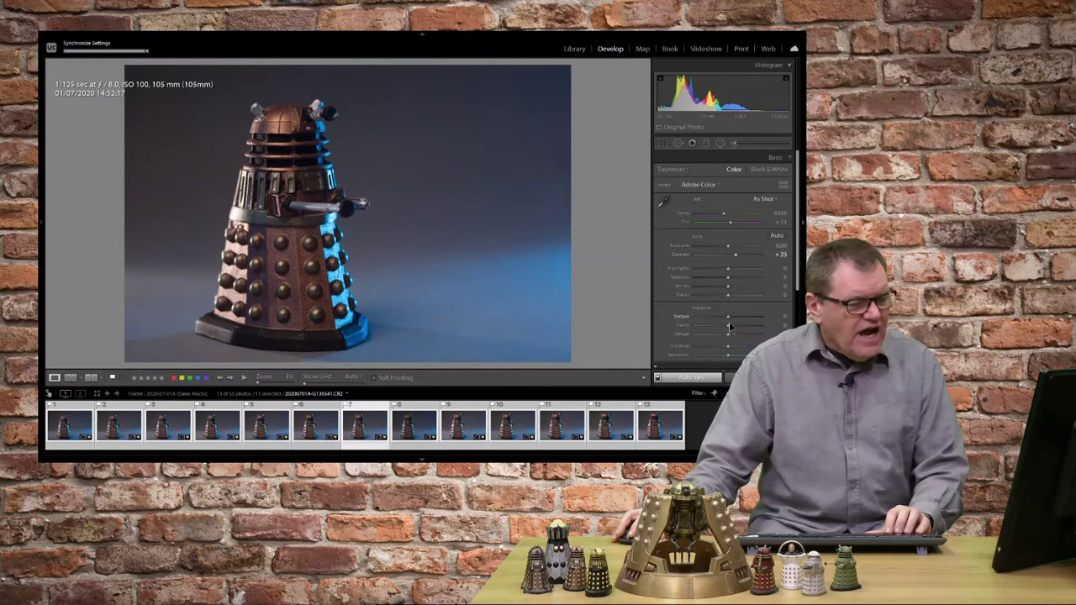
scroll(754, 320, "down", 1)
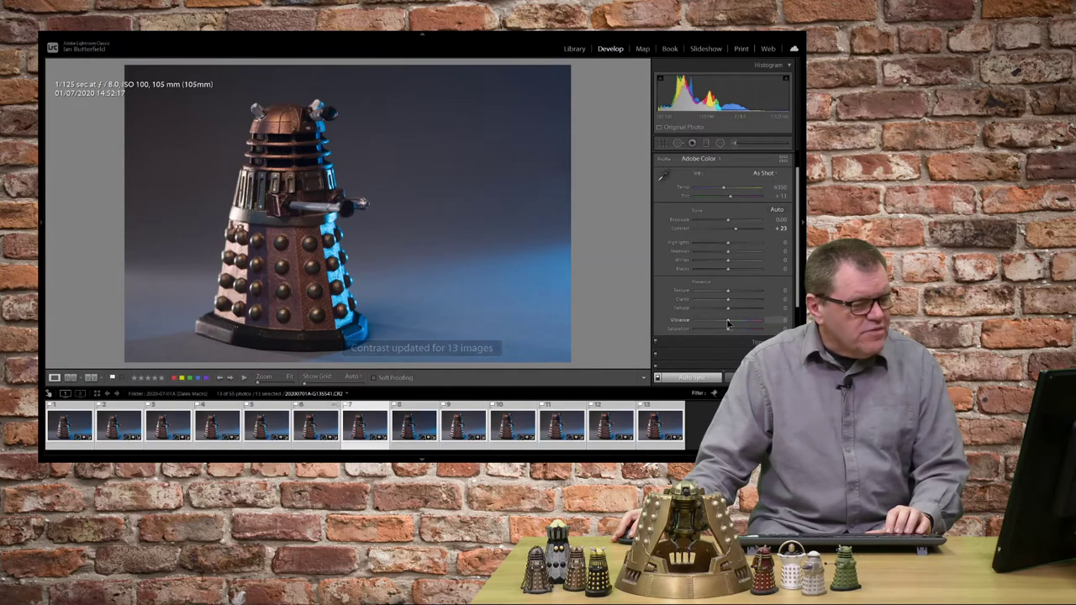
left_click_drag(728, 322, 737, 324)
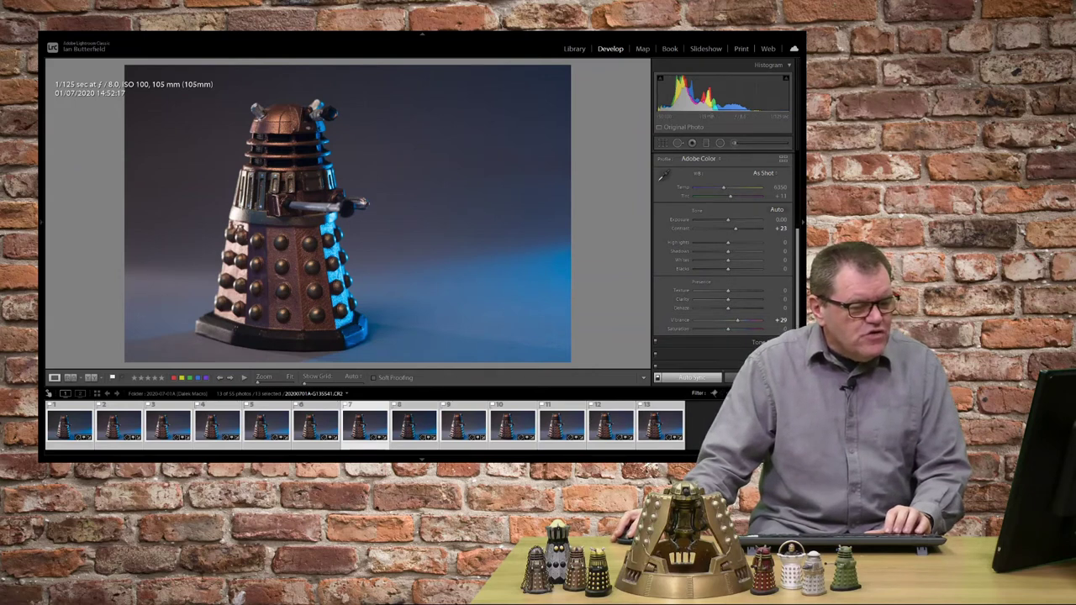
scroll(728, 247, "down", 5)
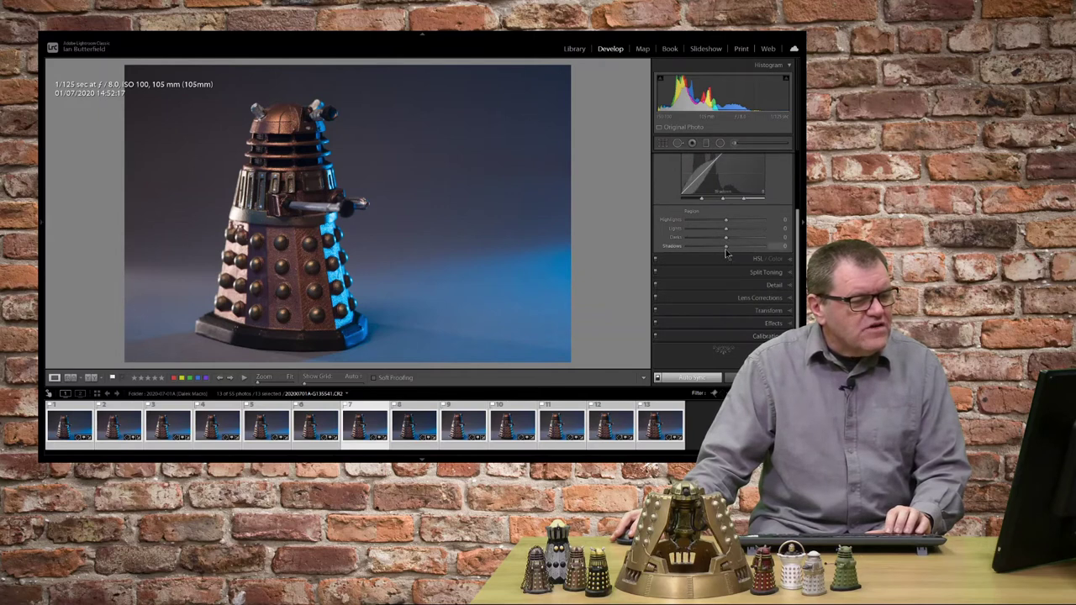
mouse_move(728, 250)
left_mouse_down()
mouse_move(747, 250)
mouse_move(710, 218)
mouse_move(721, 233)
left_mouse_up()
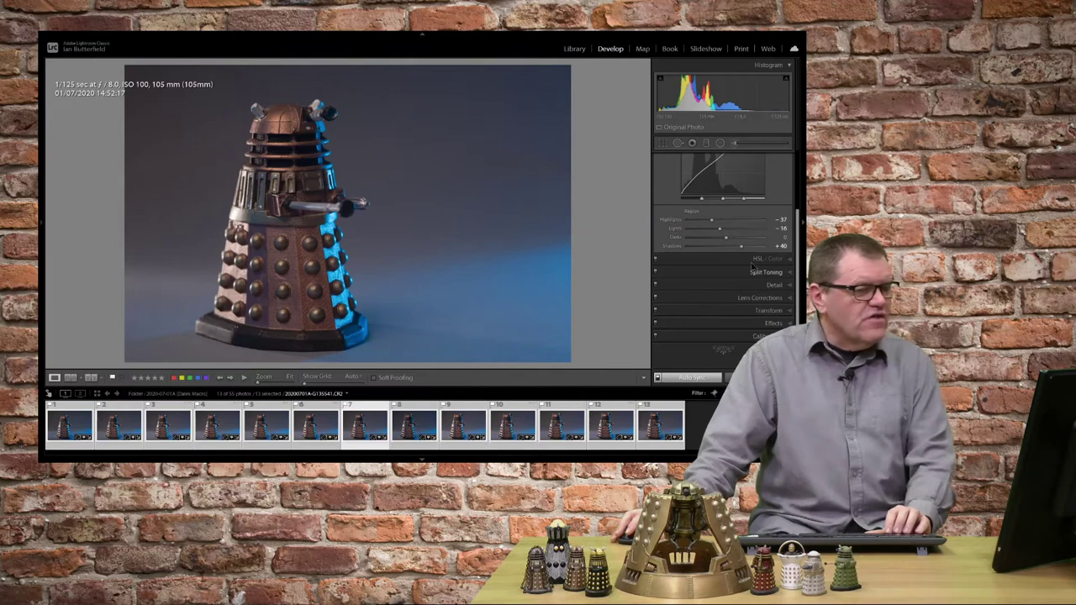
Step: Raise Texture to +18 and Clarity to +42, and set white balance to Flash
scroll(796, 172, "up", 3)
scroll(796, 172, "up", 5)
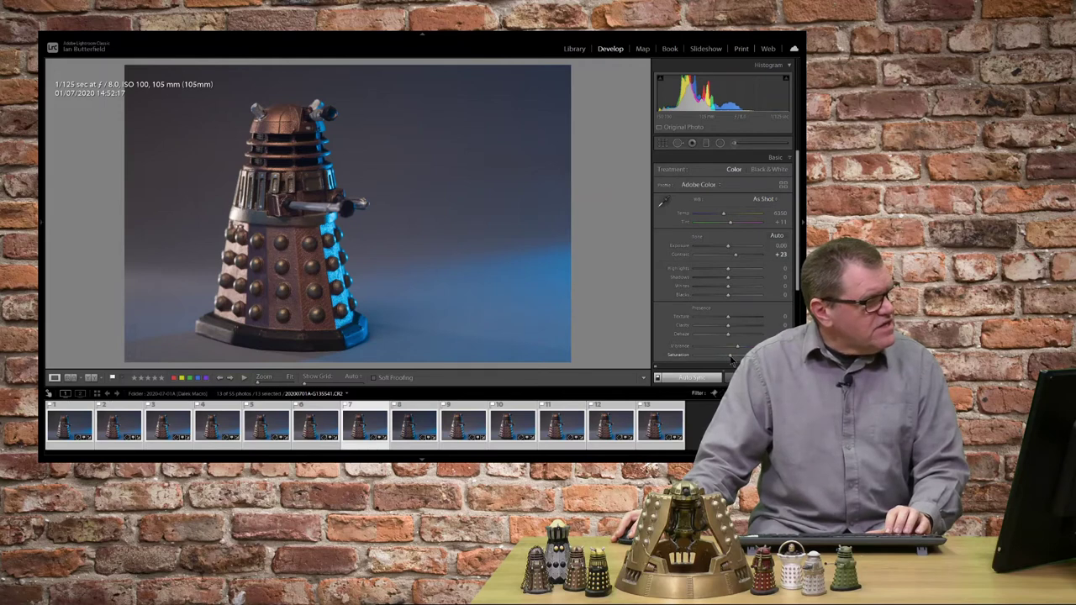
key("ctrl+alt+s")
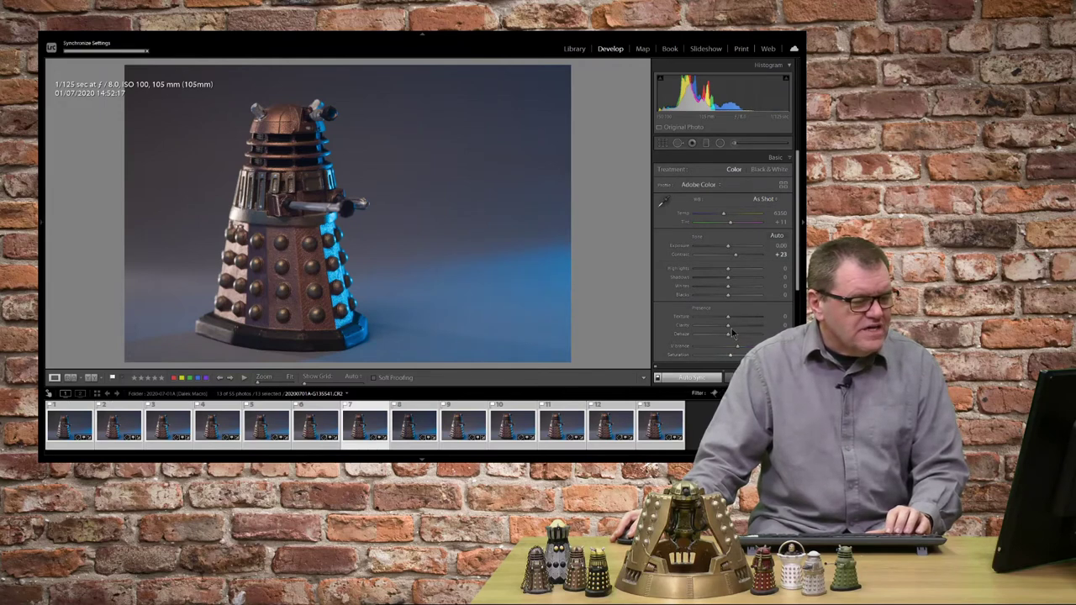
left_click_drag(729, 325, 737, 323)
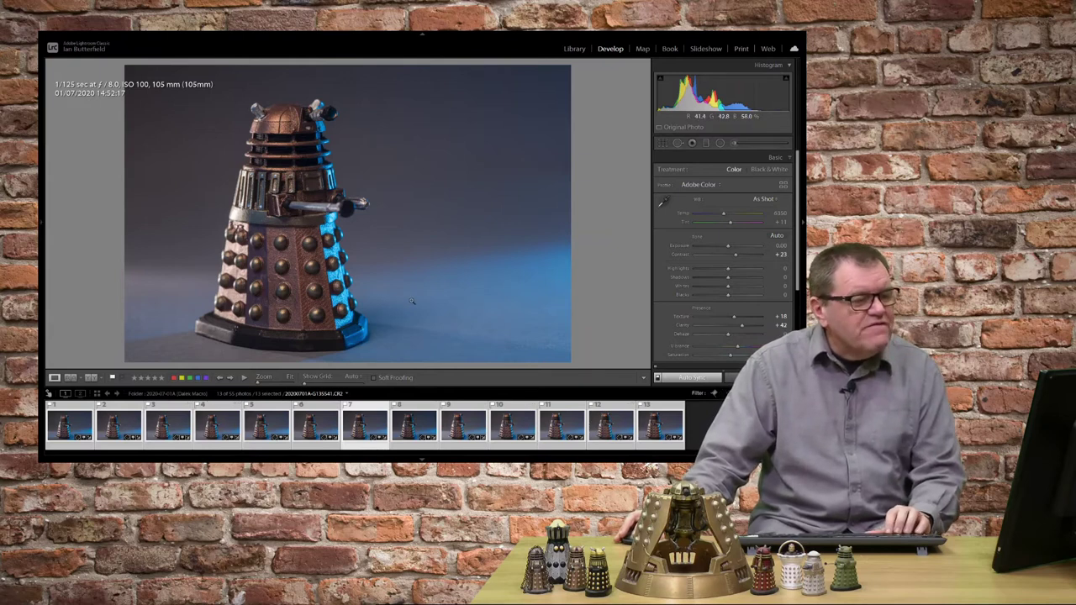
left_click(763, 199)
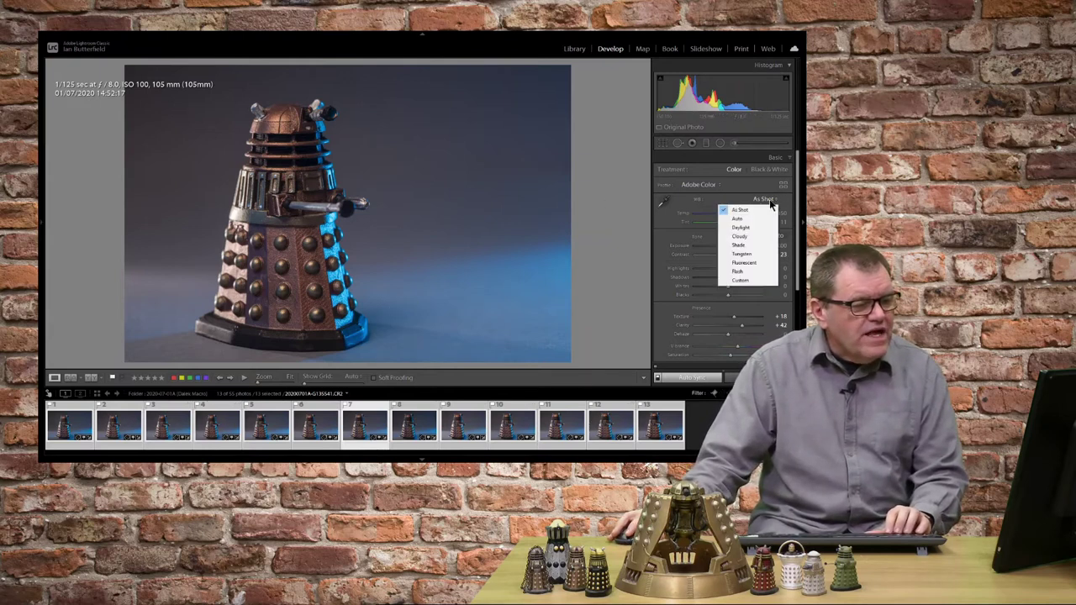
left_click(762, 273)
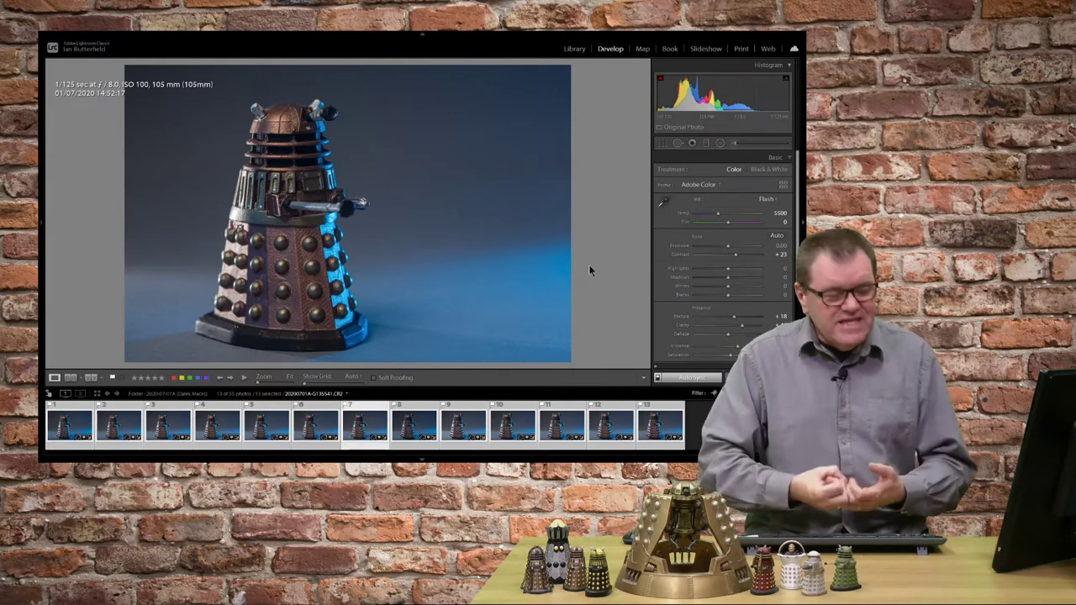
Step: Check the eighth and fourth shots individually, then return to the Library grid
left_click(416, 409)
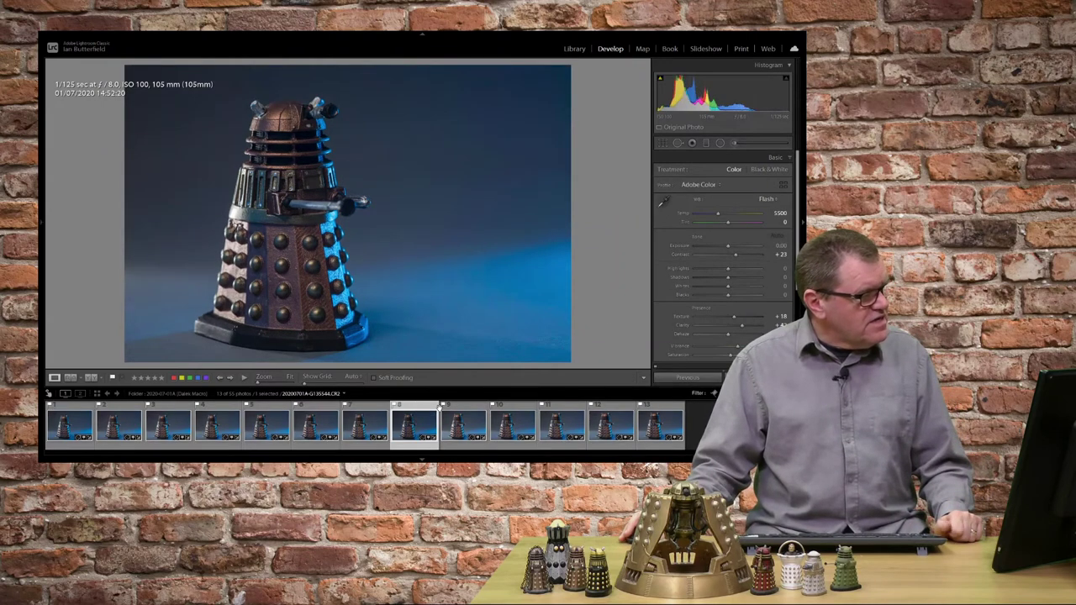
left_click(215, 414)
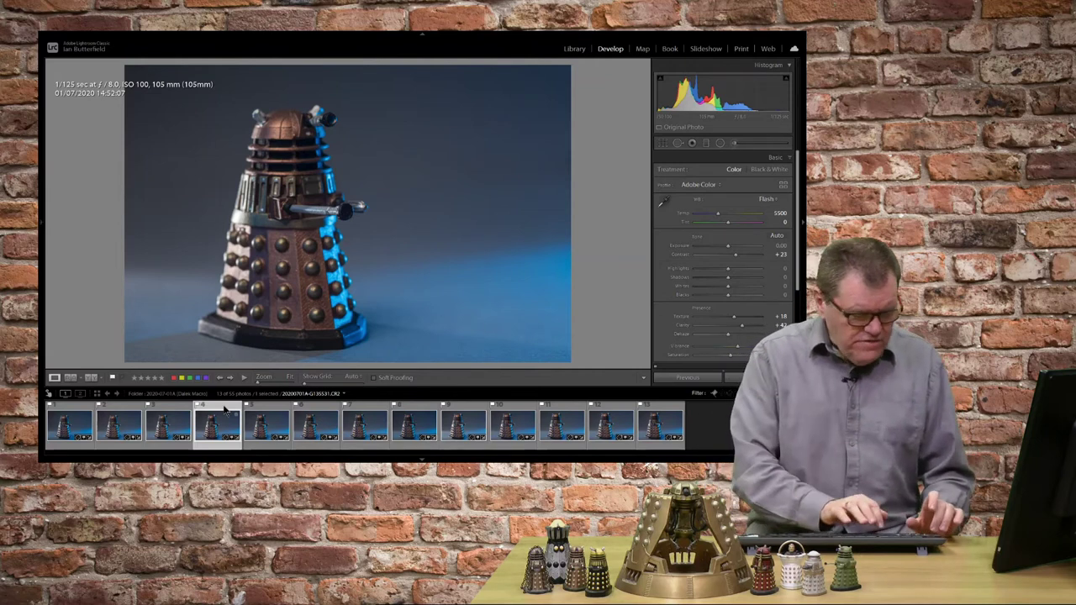
key("g")
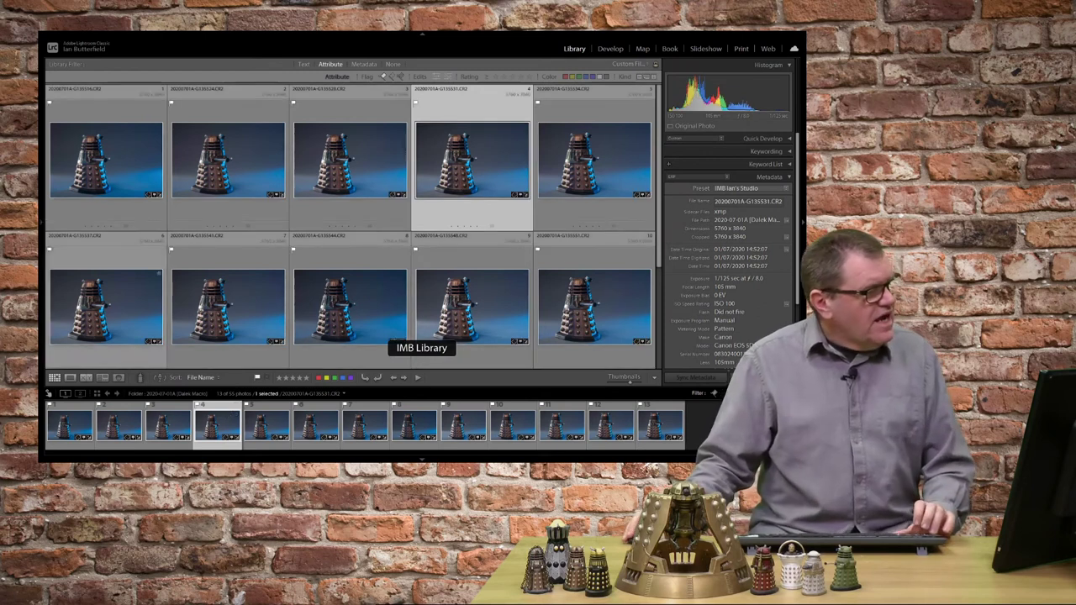
Step: Select all 13 edited Dalek shots and open them as layers in Photoshop
left_click(102, 158)
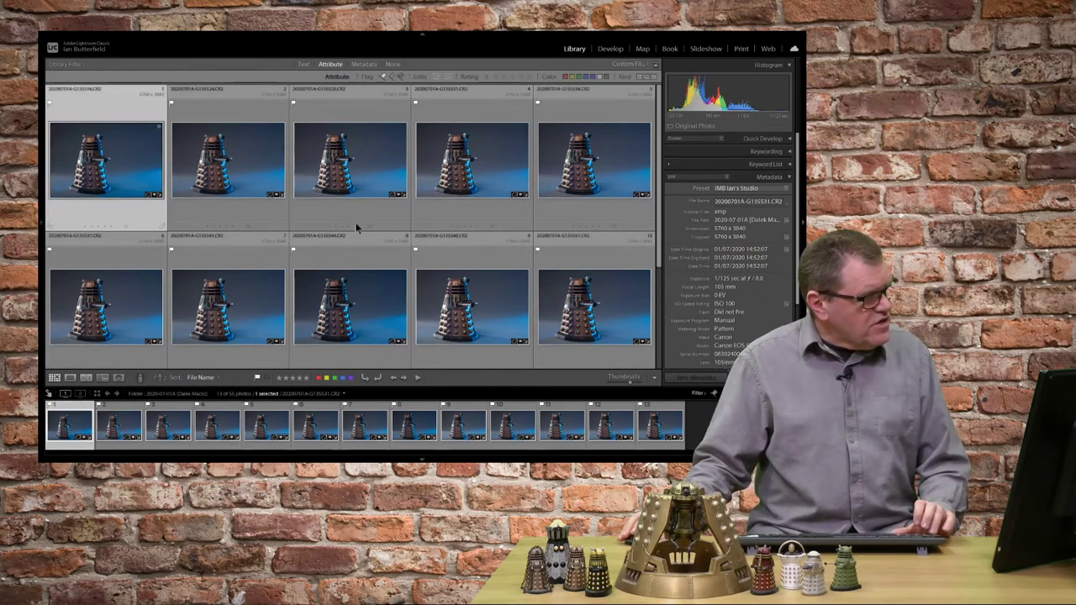
scroll(355, 222, "down", 2)
scroll(431, 316, "down", 2)
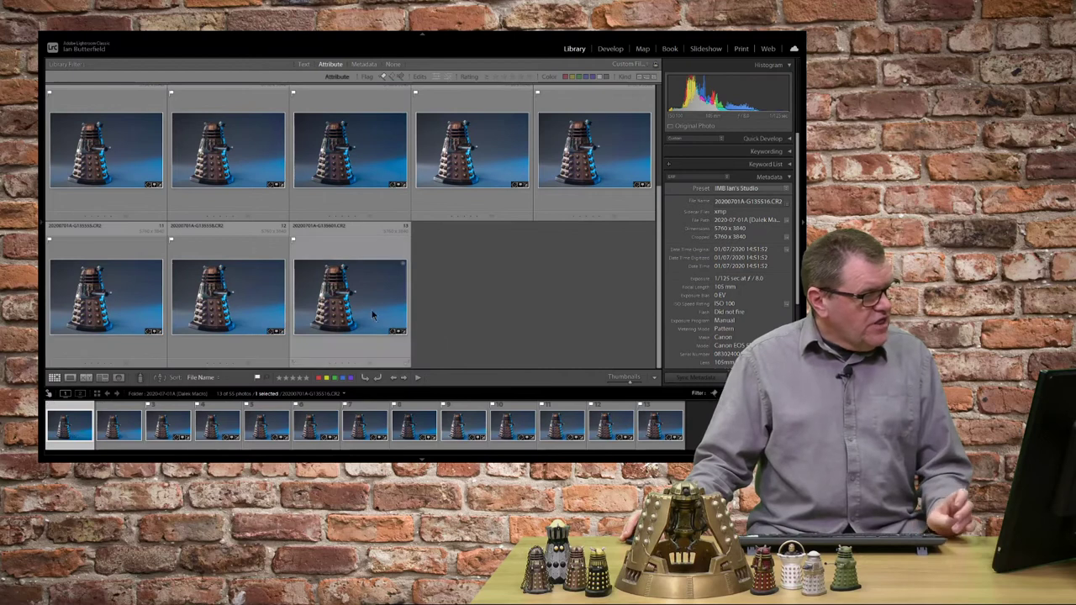
key("ctrl+a")
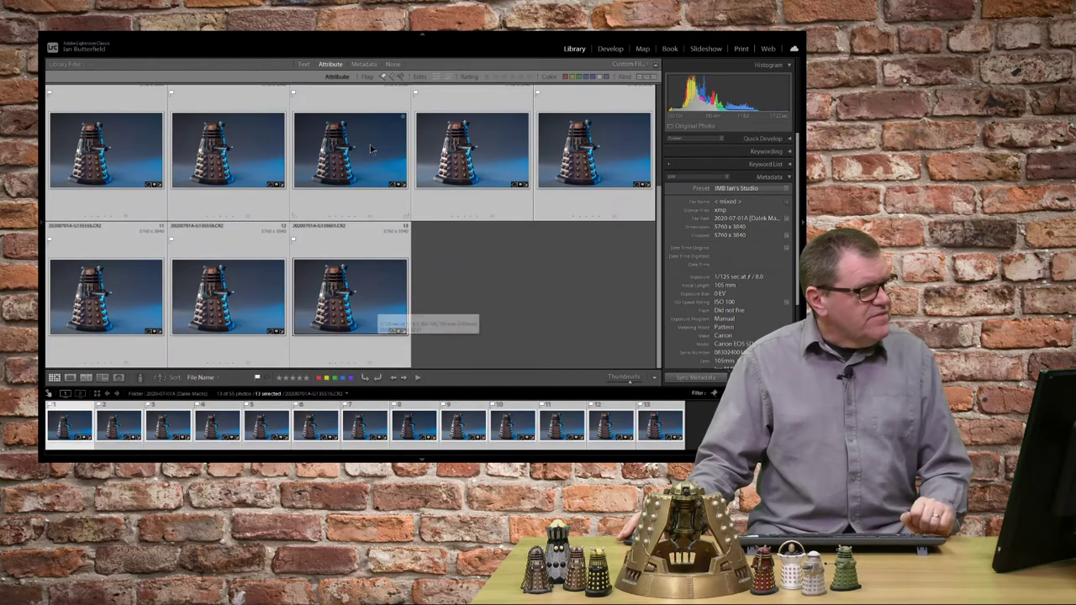
right_click(369, 147)
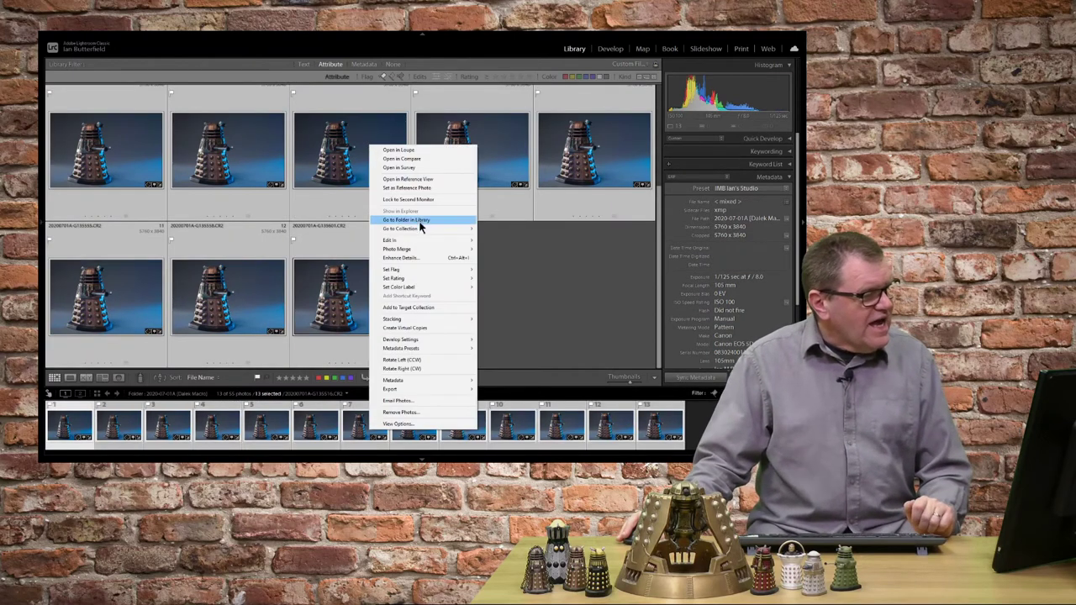
mouse_move(429, 243)
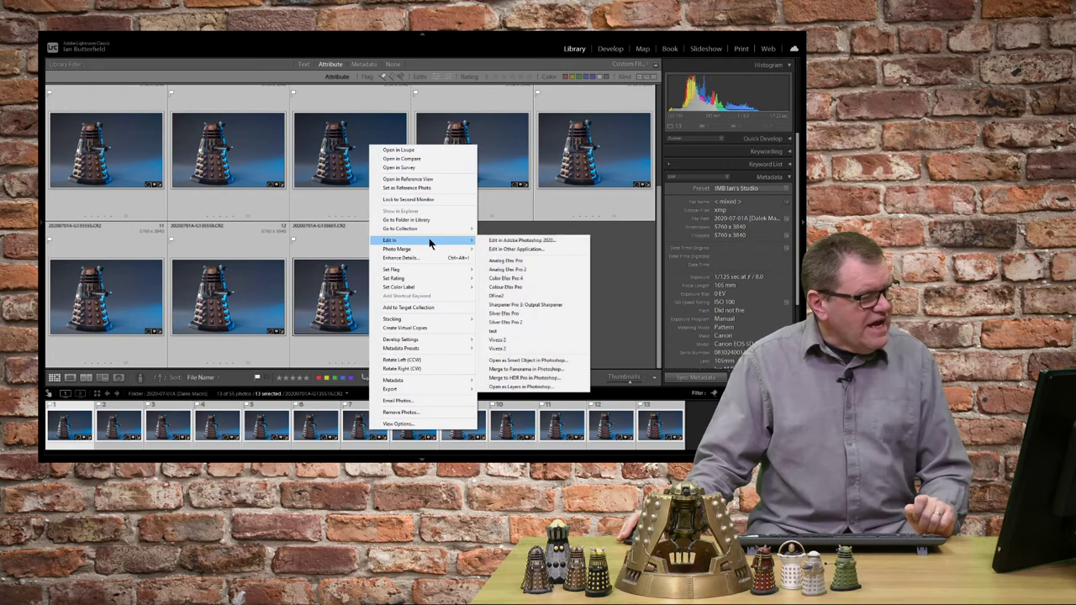
left_click(552, 387)
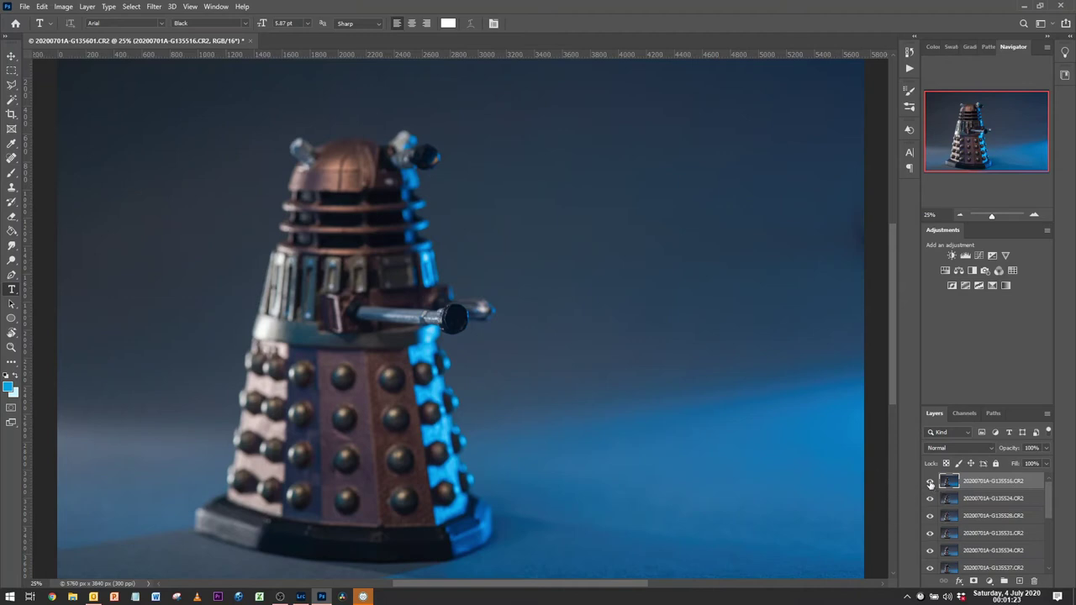
Step: Hide the top six layers in turn to compare focus, then make them visible again
left_click(930, 483)
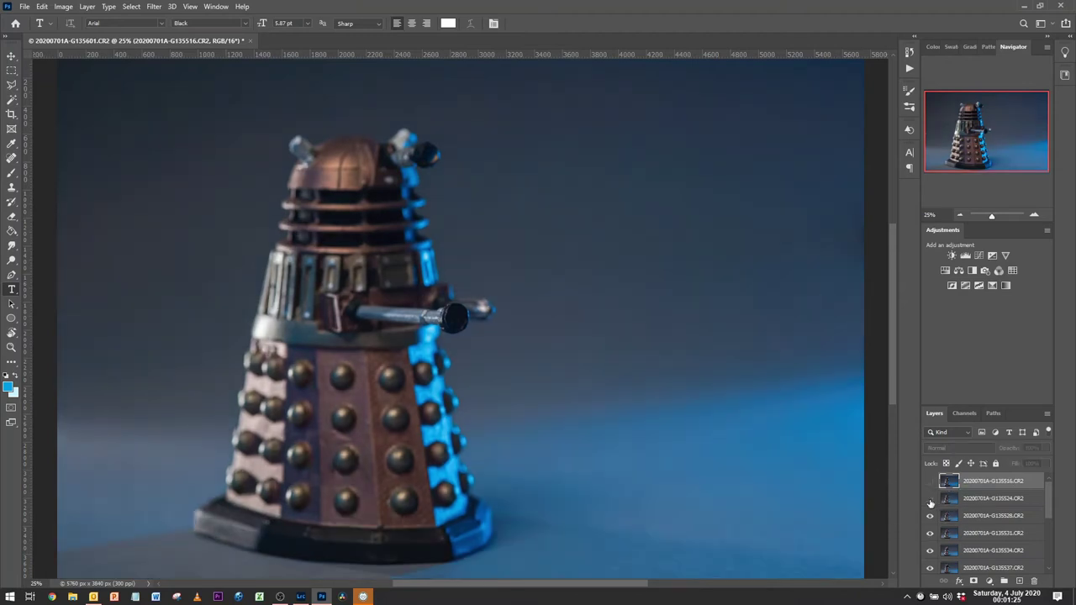
left_click(929, 499)
left_click(930, 516)
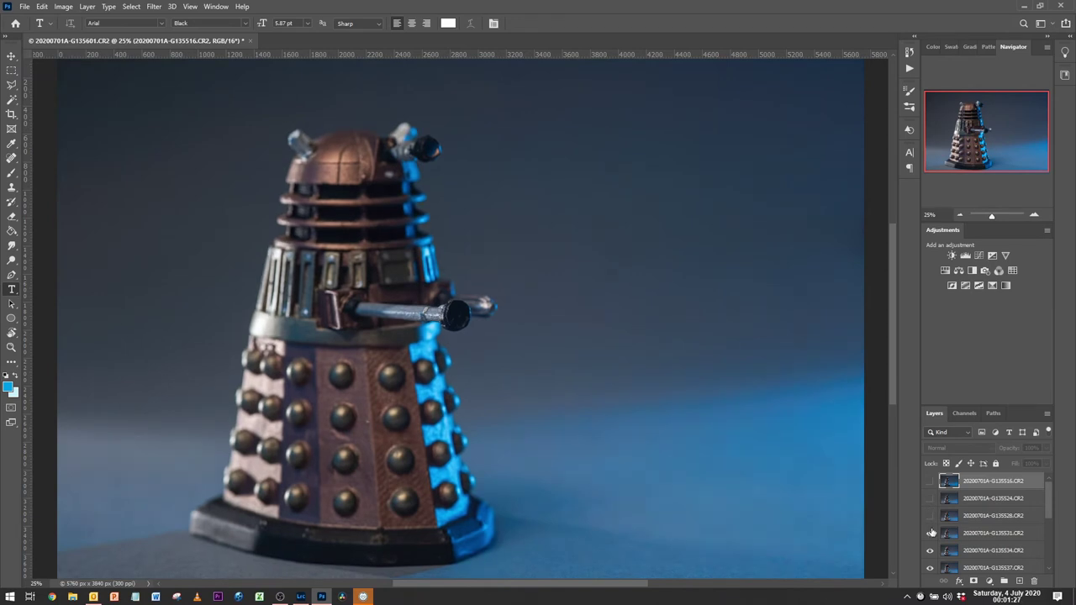
left_click(930, 535)
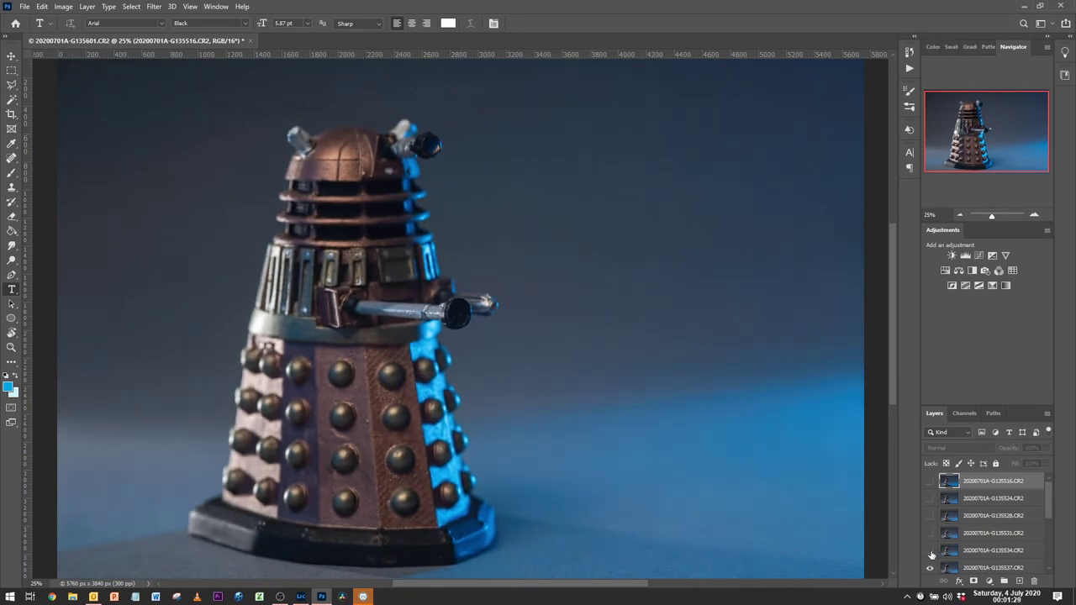
left_click(931, 552)
left_click(930, 567)
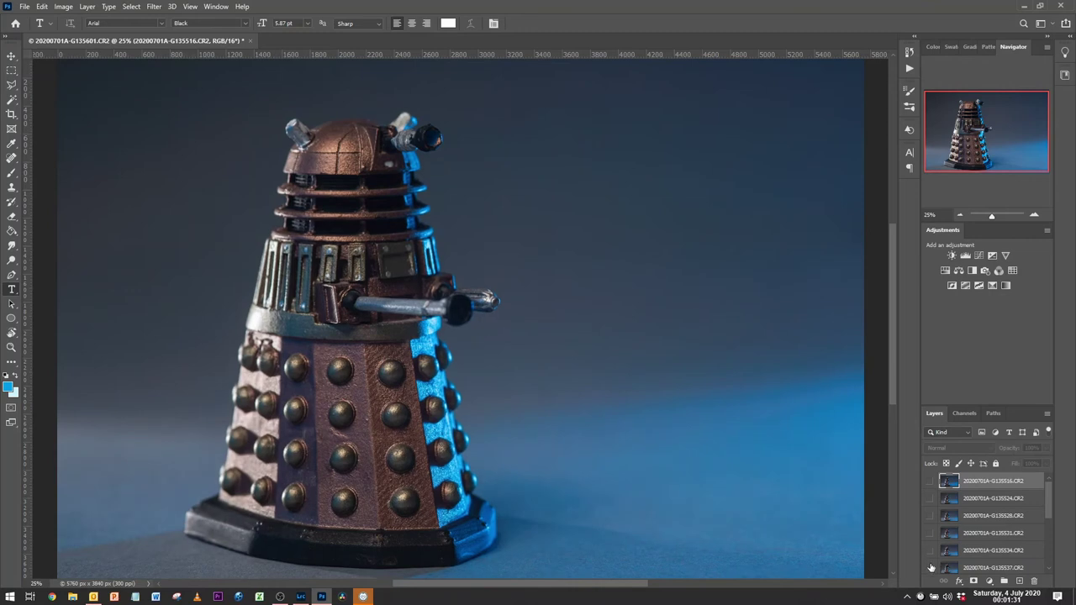
left_click(930, 550)
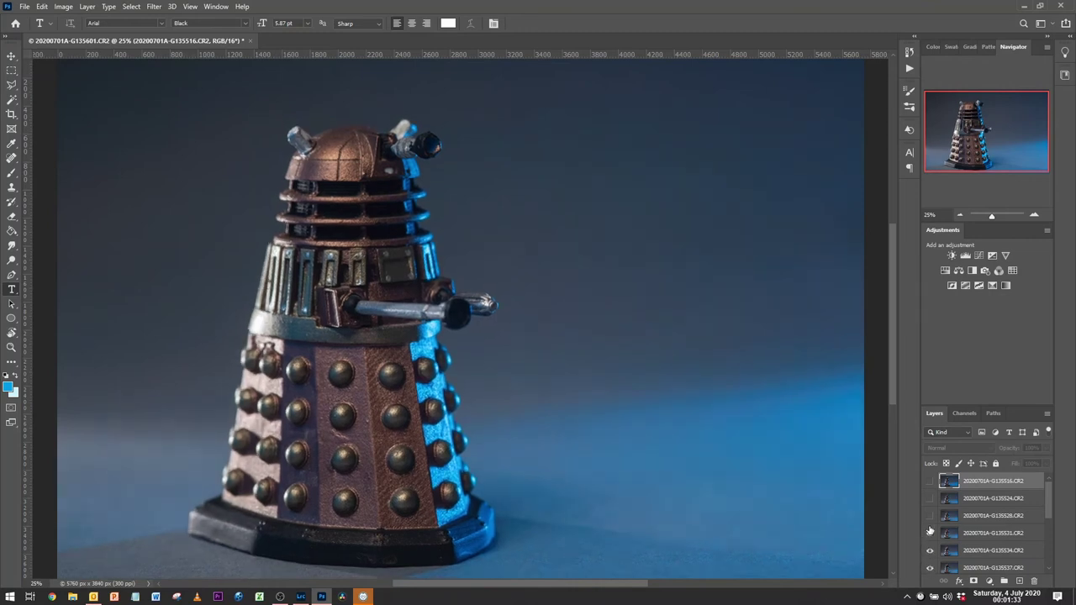
left_click(929, 515)
left_click(929, 499)
left_click(930, 481)
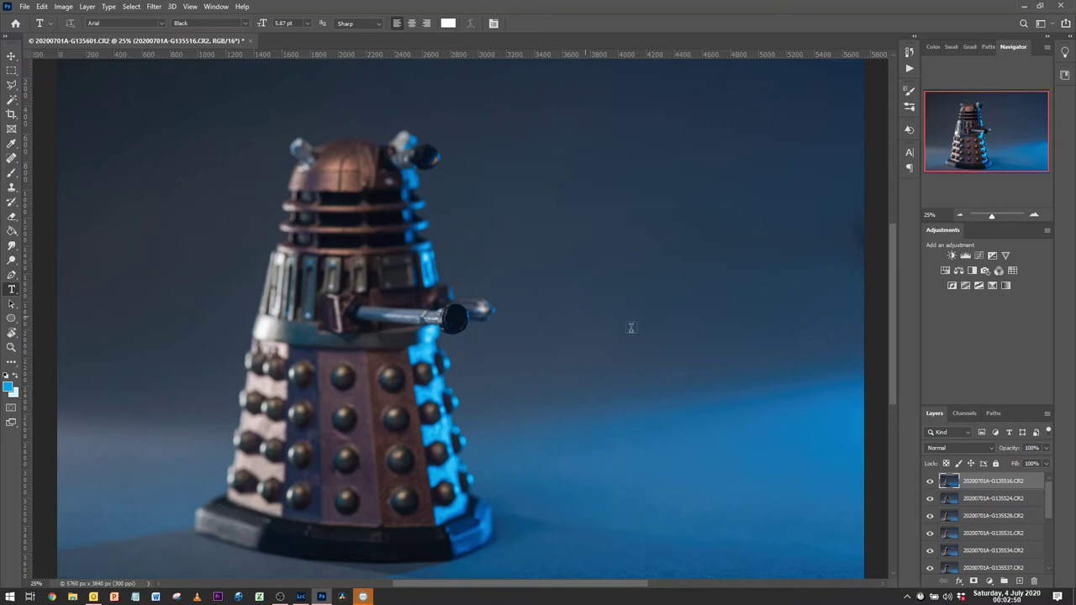
scroll(1004, 505, "down", 5)
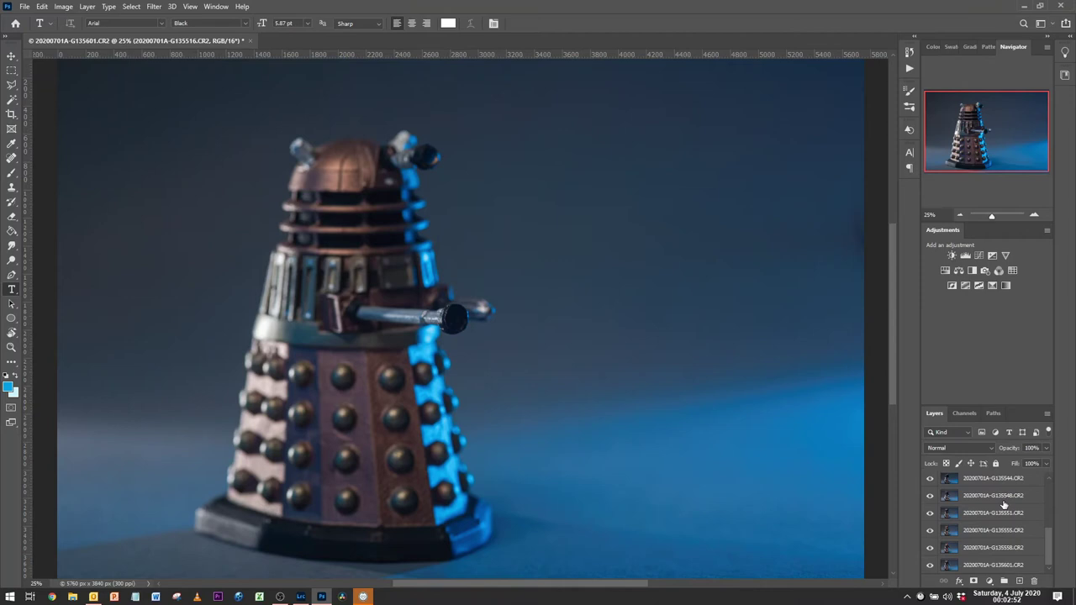
Step: Select all 13 layers and auto-align them using Auto projection
left_click(998, 565, "shift")
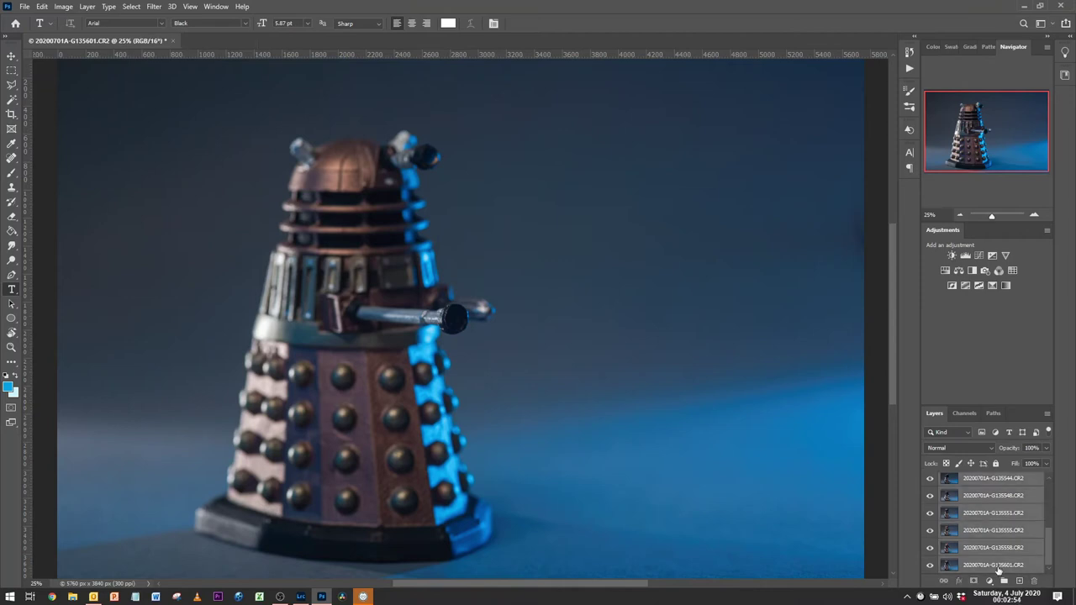
left_click(42, 7)
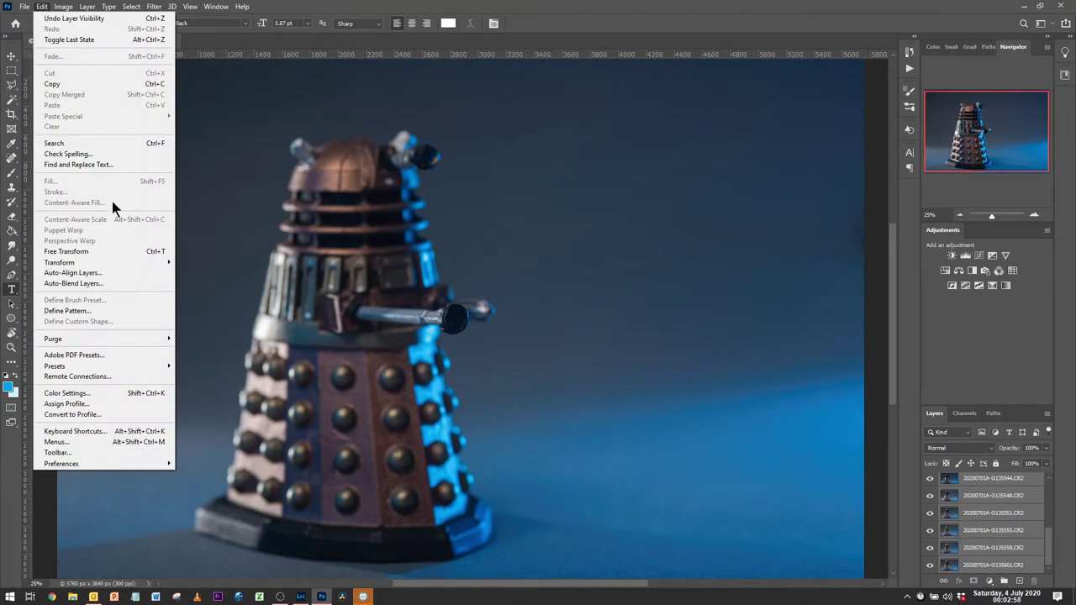
left_click(133, 272)
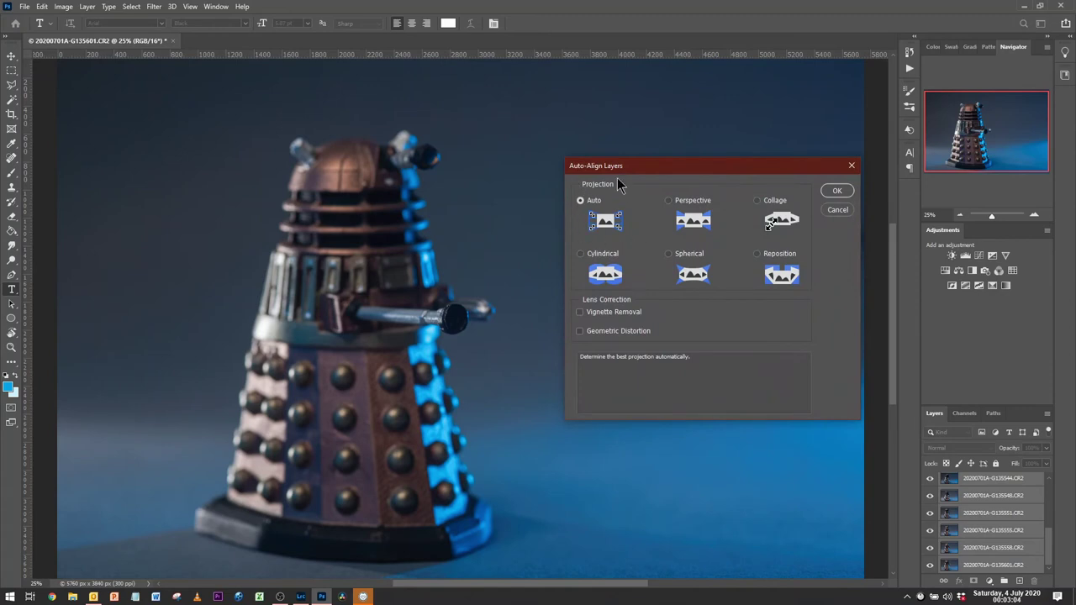
left_click(838, 192)
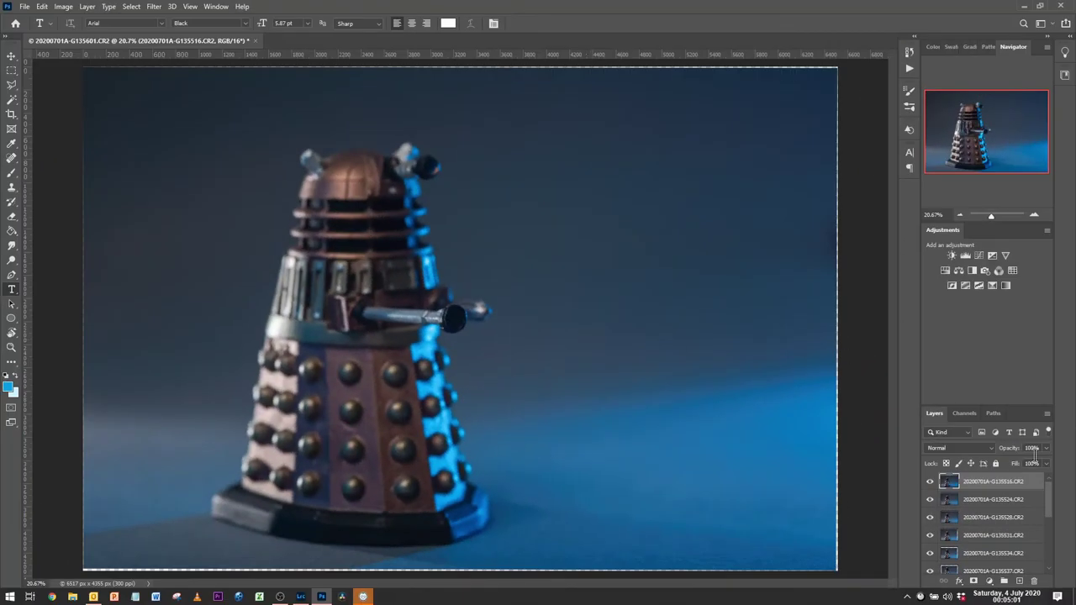
Step: Solo the bottom layer to check its alignment shift, restore visibility, and reselect all layers
scroll(994, 500, "down", 5)
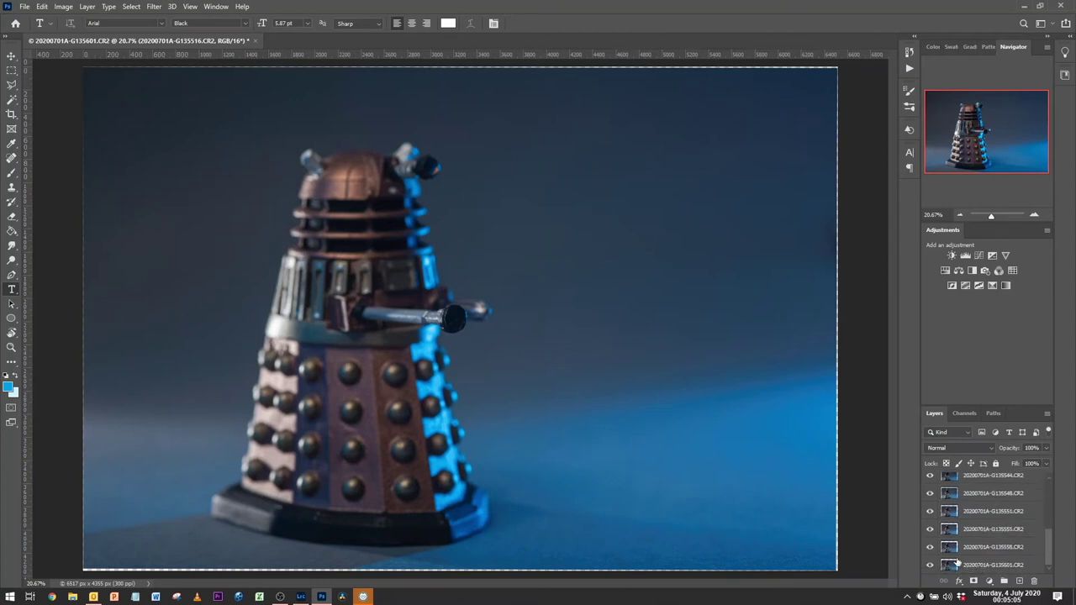
left_click(930, 565, "alt")
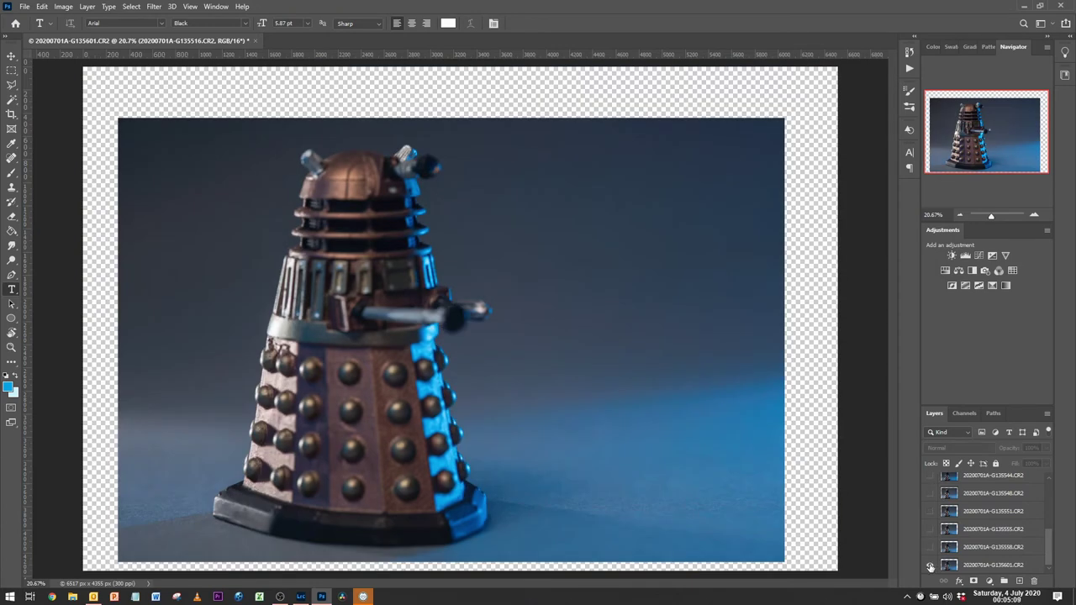
left_click(930, 566, "alt")
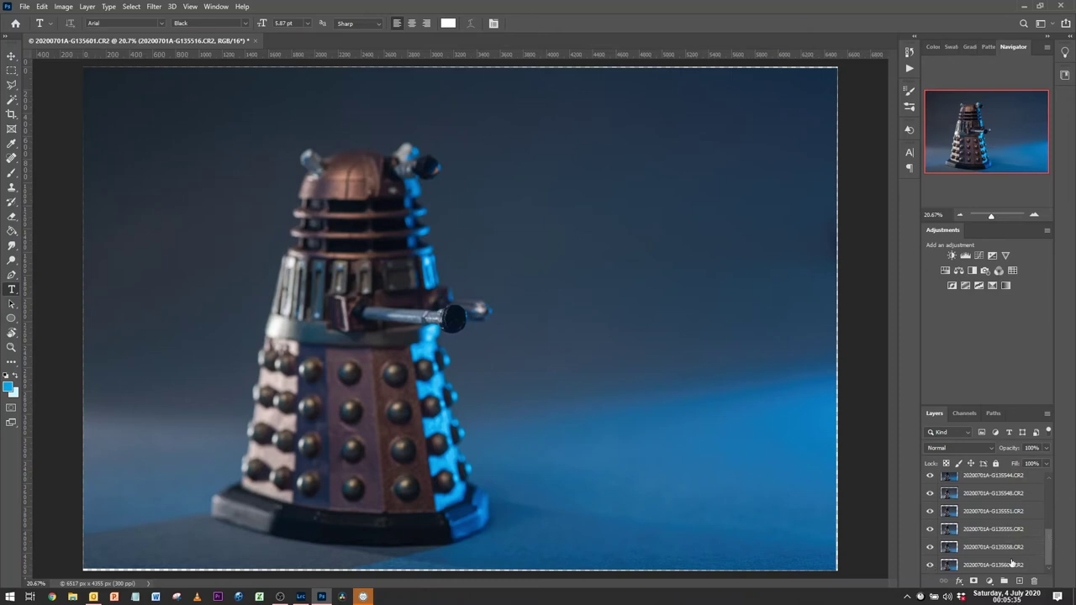
scroll(1006, 546, "up", 3)
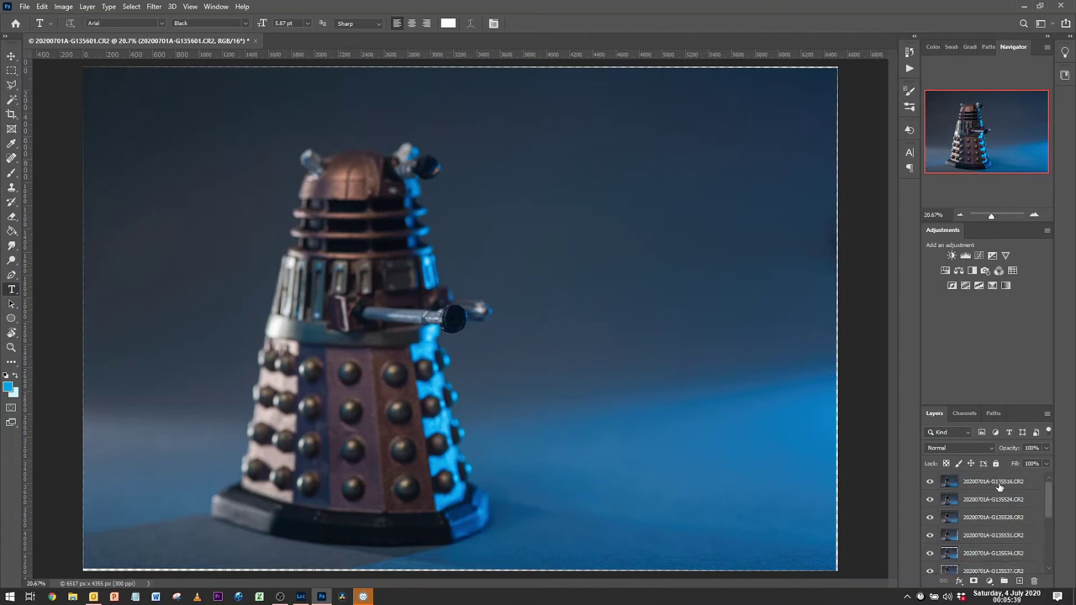
left_click(998, 487, "shift")
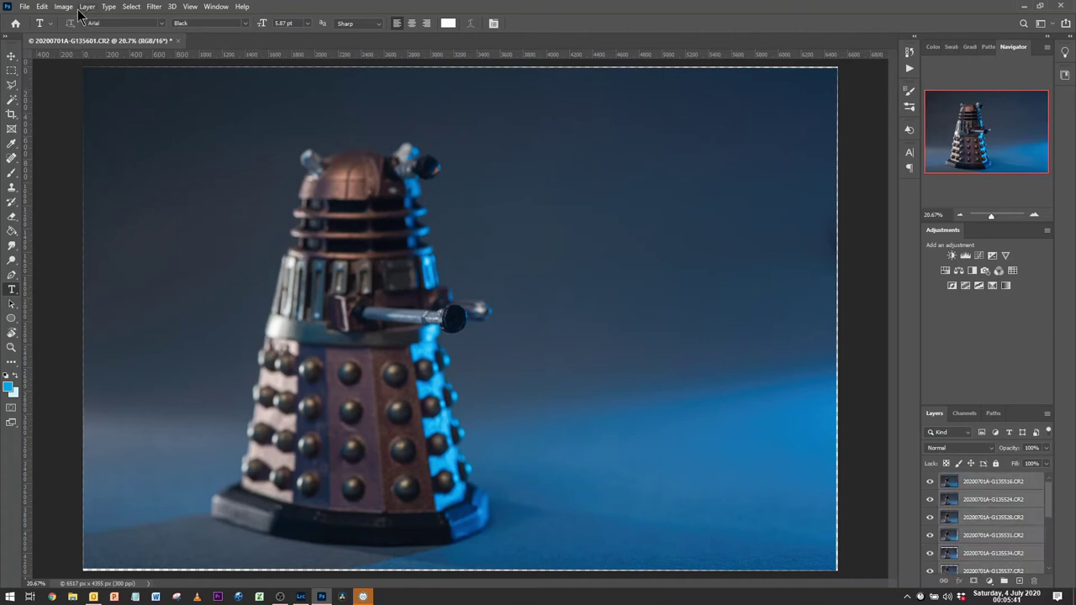
left_click(43, 7)
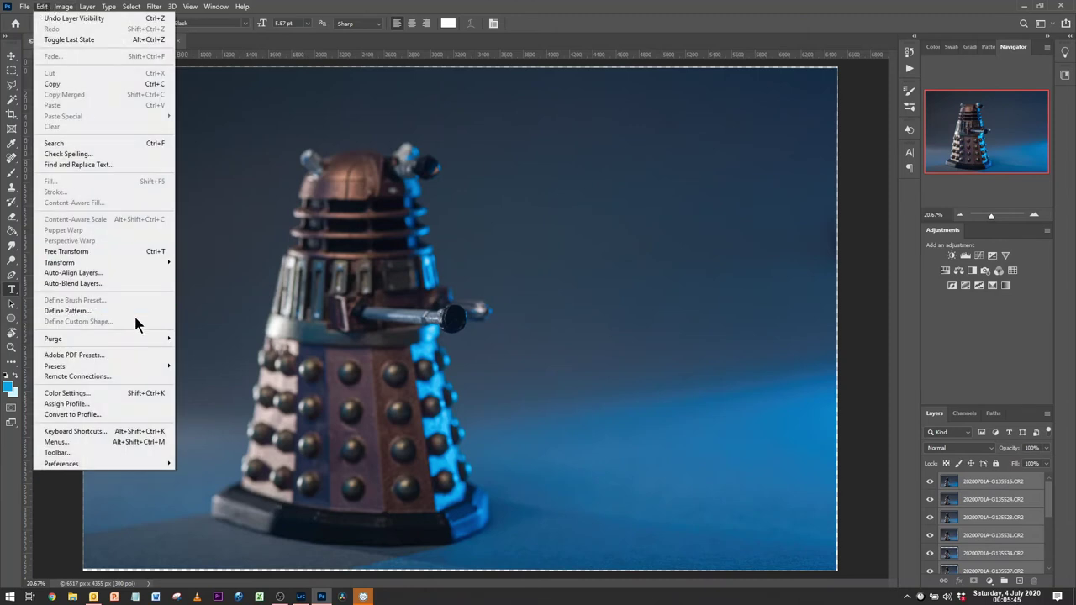
Step: Auto-blend the layers as Stack Images with Seamless Tones and Content Aware Fill
left_click(130, 289)
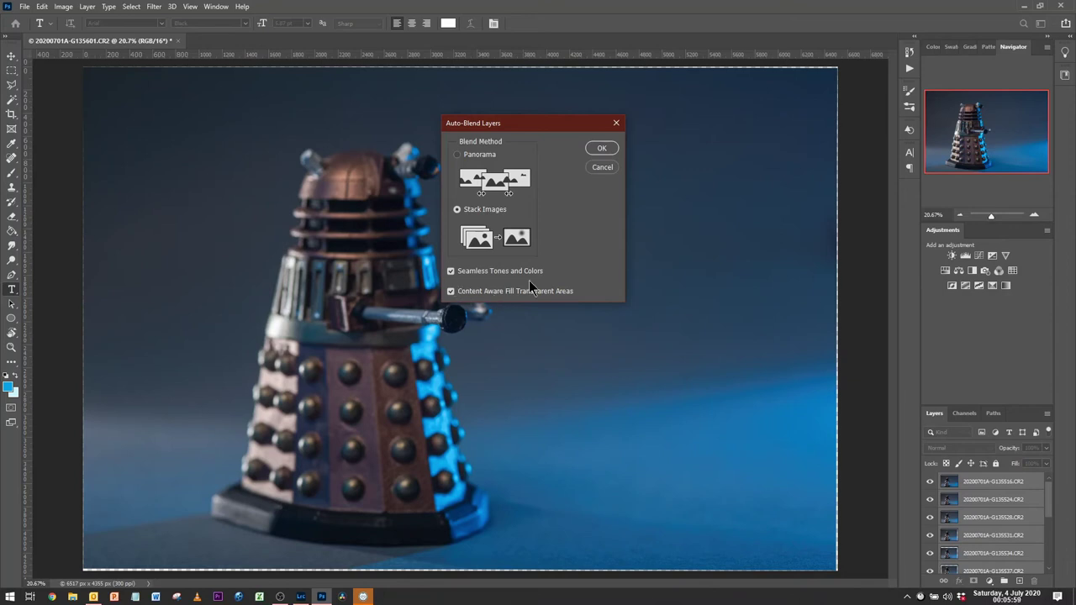
left_click(600, 149)
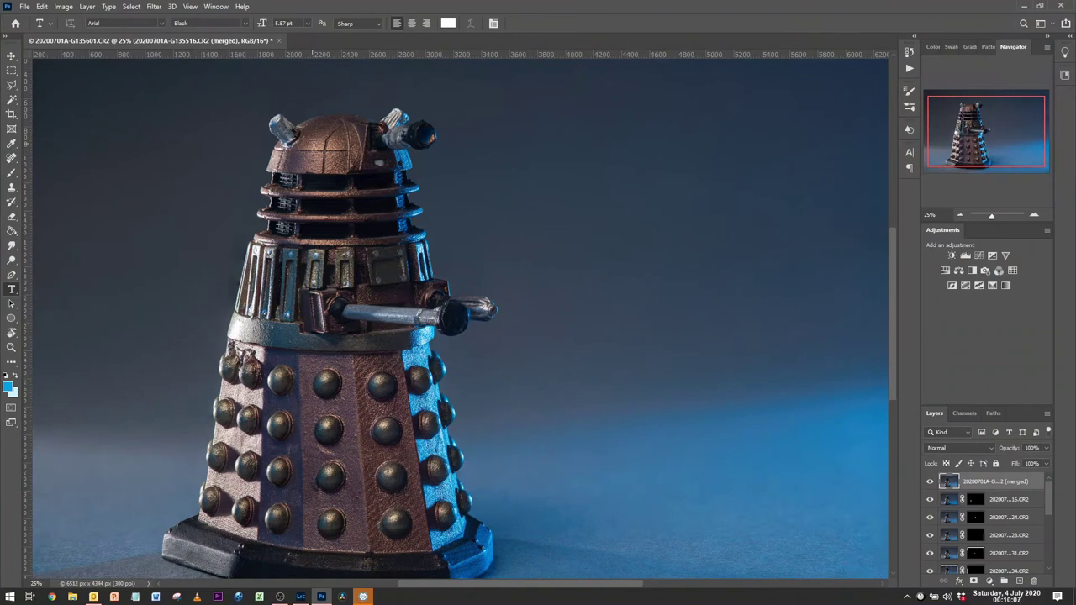
left_click(1034, 217)
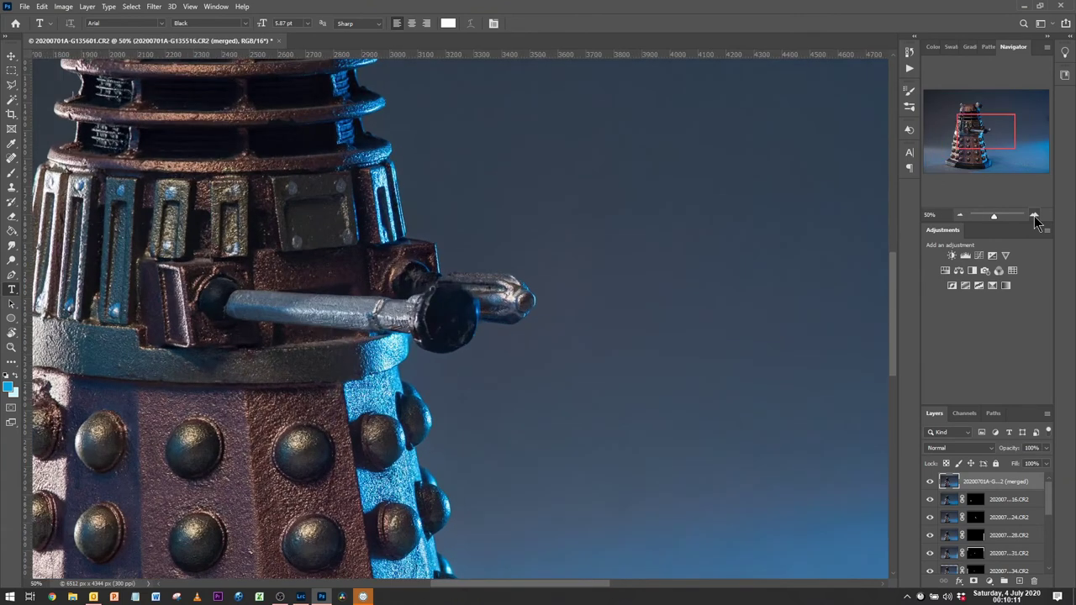
left_click(1035, 216)
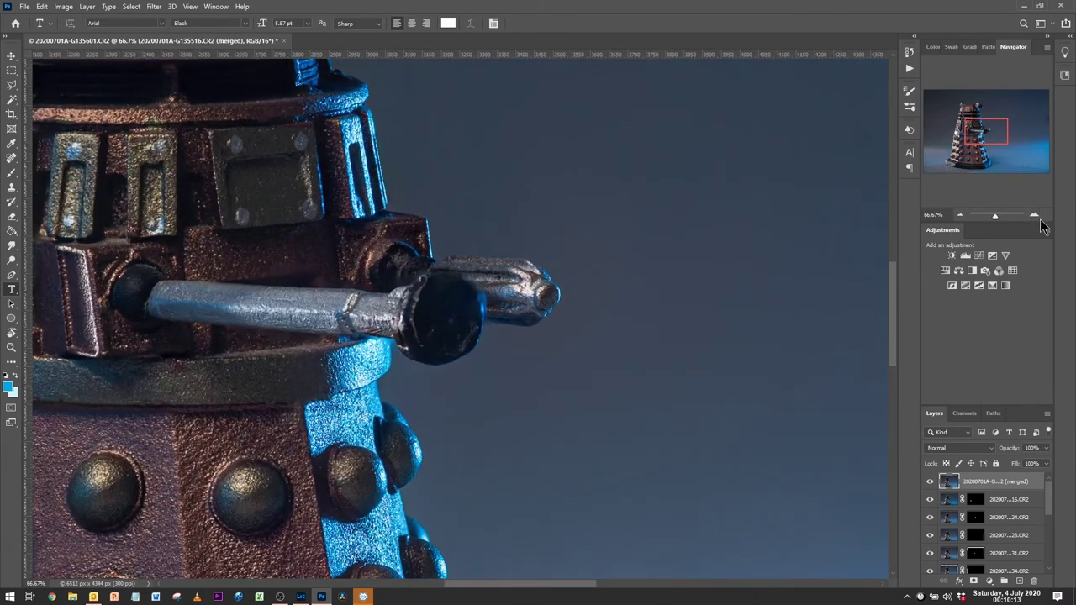
left_click(1034, 217)
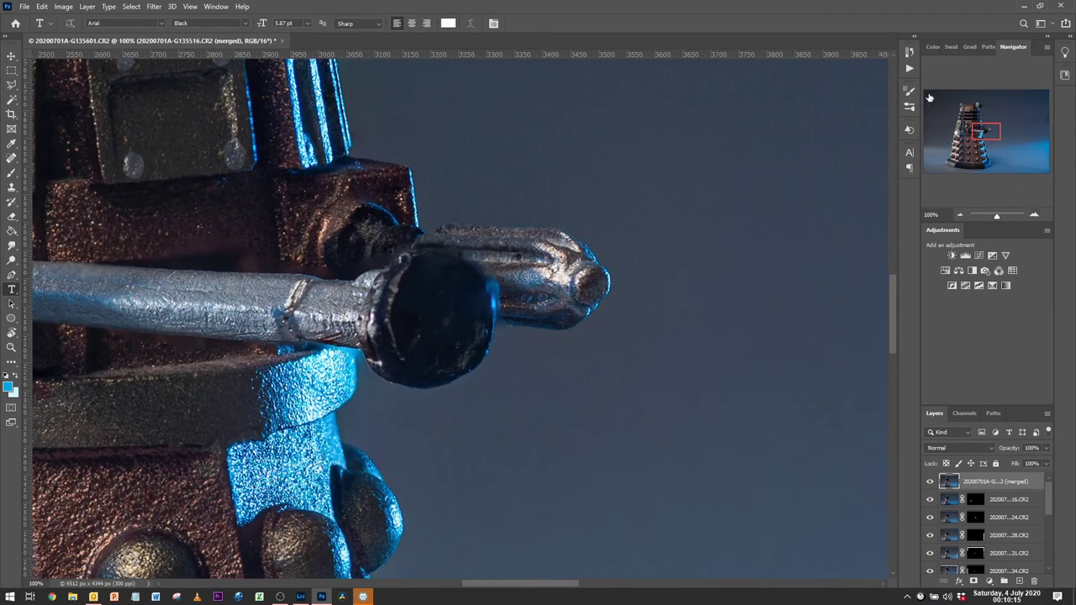
mouse_move(983, 135)
left_mouse_down()
mouse_move(964, 112)
mouse_move(959, 168)
mouse_move(971, 149)
left_mouse_up()
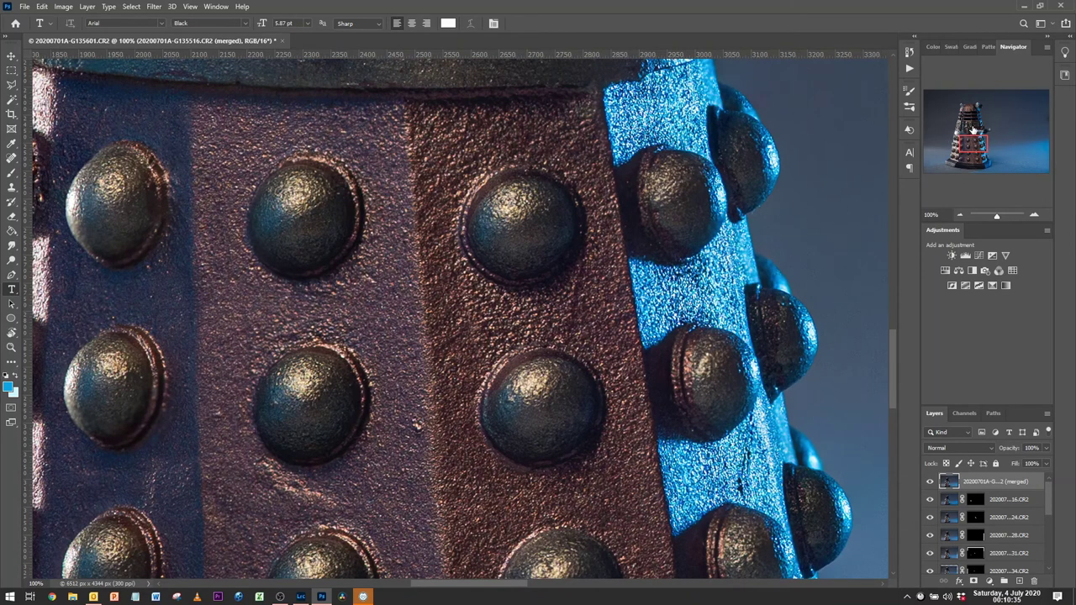
left_click(973, 128)
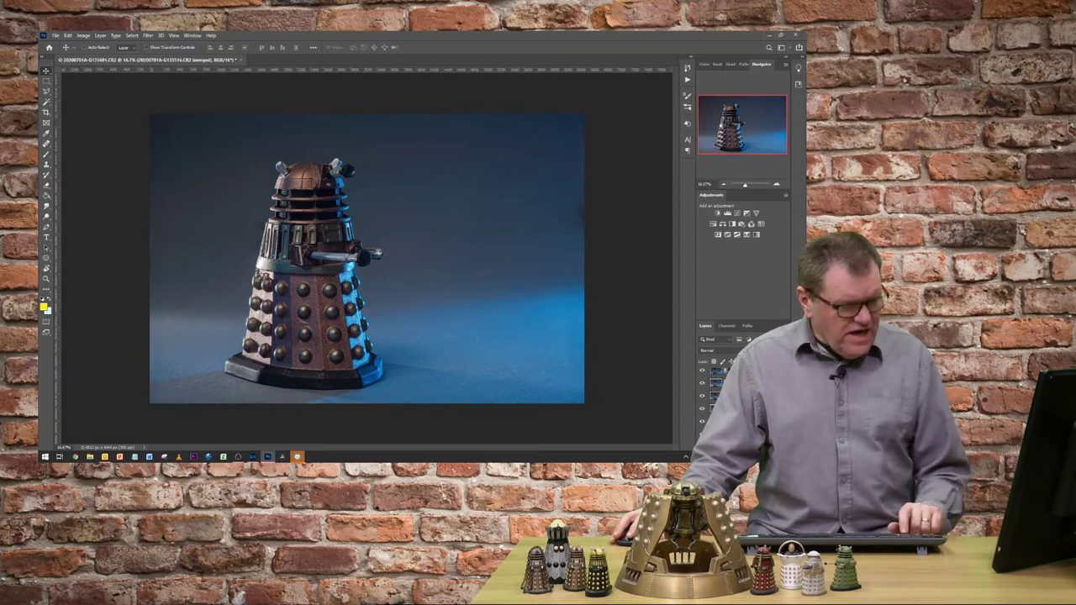
left_click(702, 410, "alt")
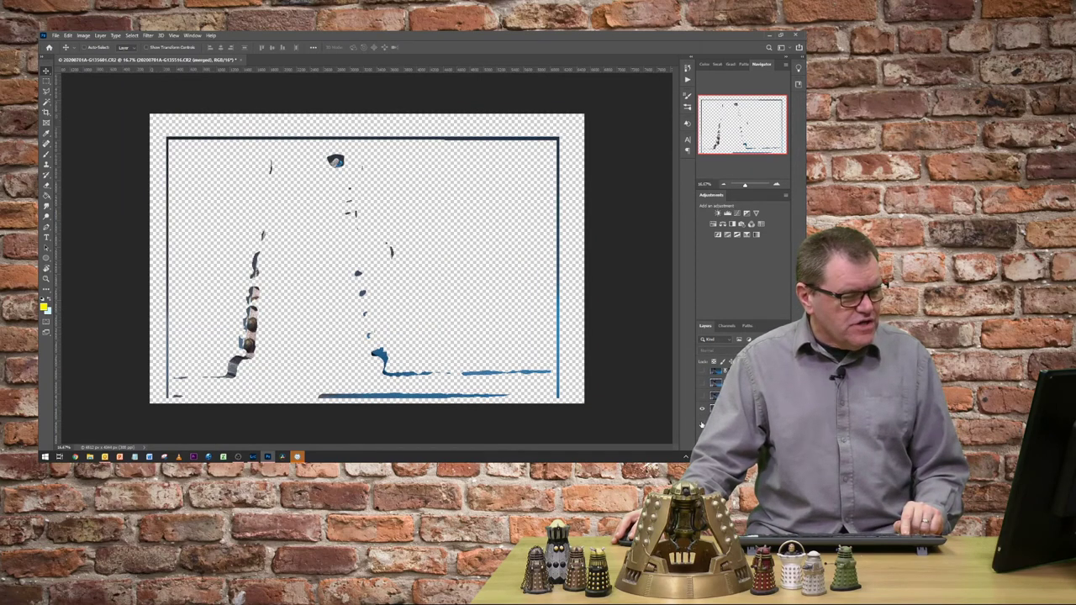
key("alt+bracketleft")
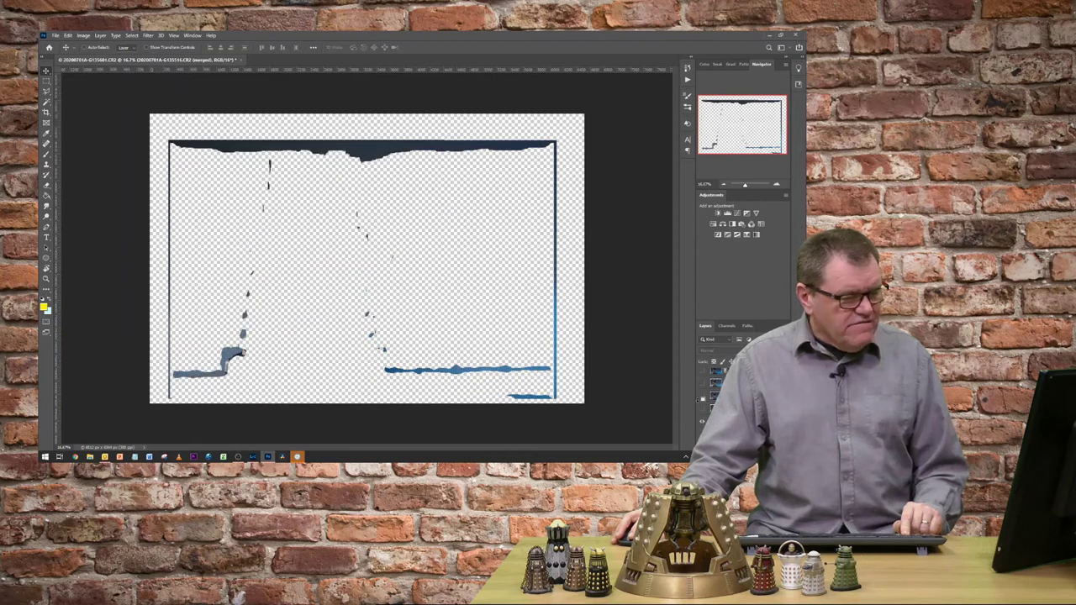
key("alt+bracketleft")
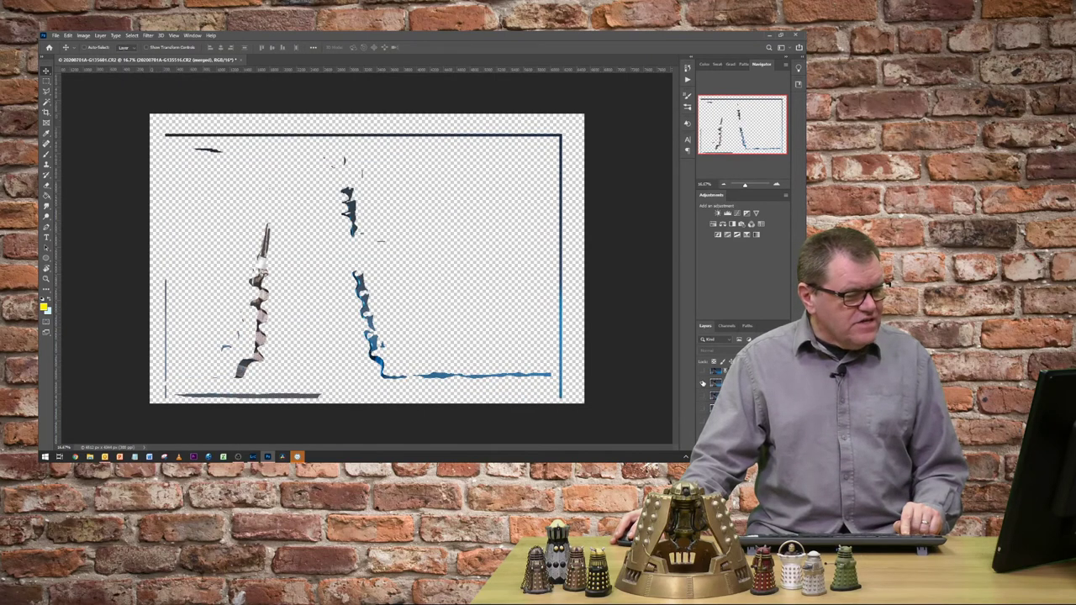
key("alt+bracketleft")
key("alt+bracketleft")
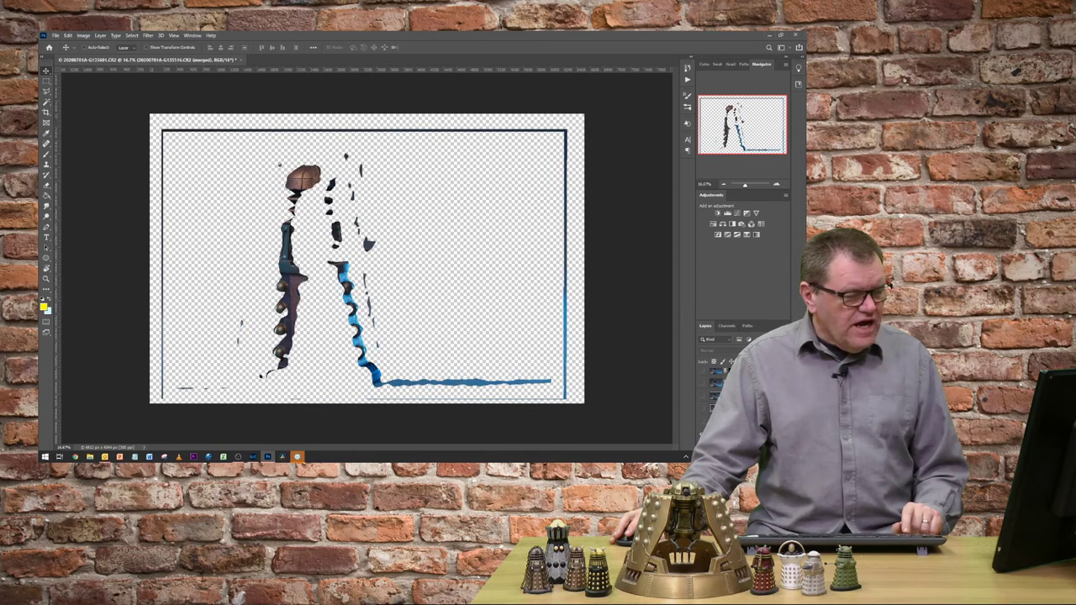
key("alt+bracketleft")
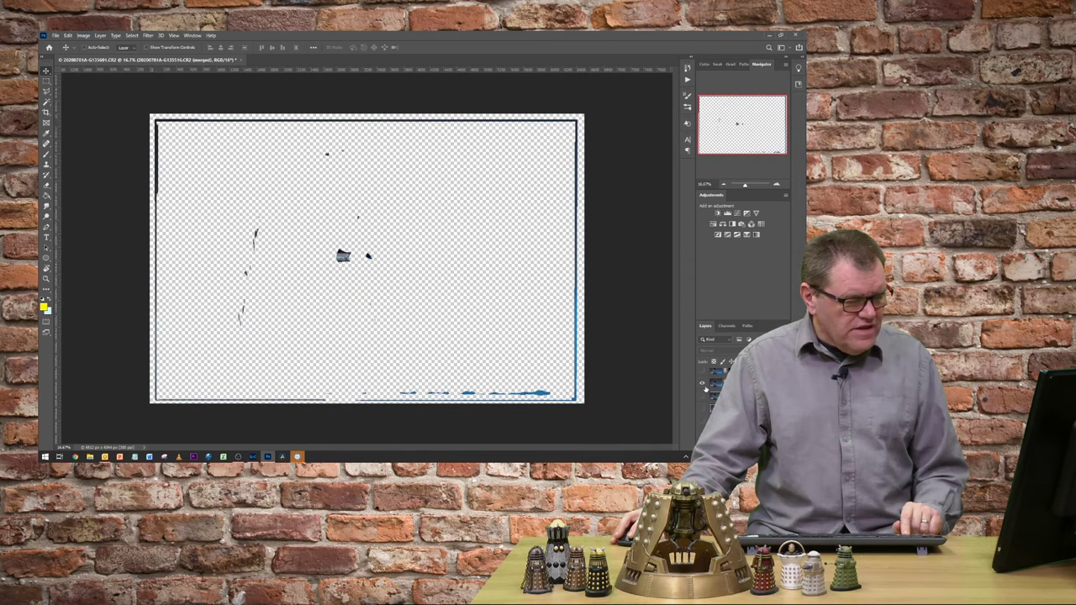
left_click(702, 384, "alt")
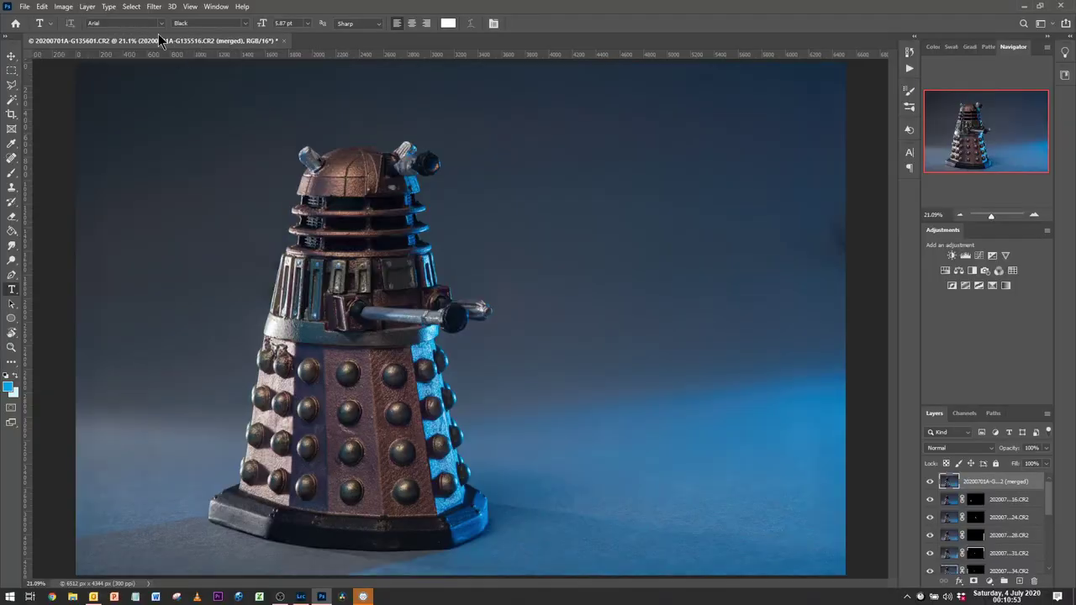
Step: Set the type to the Dalek font in yellow #ddee23 and place a text cursor right of the dome
left_click(162, 26)
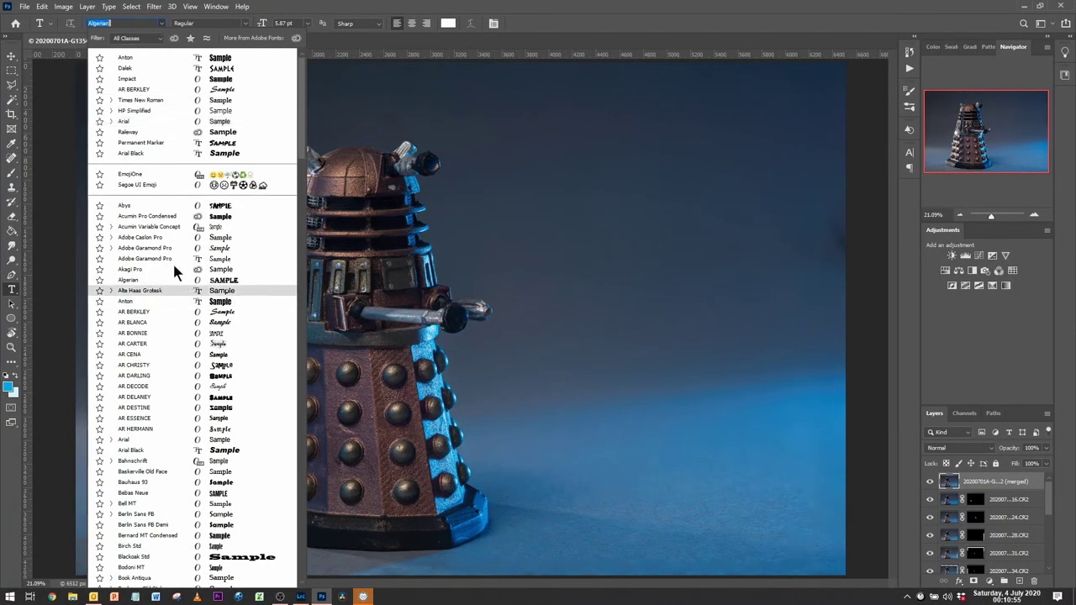
left_click(151, 68)
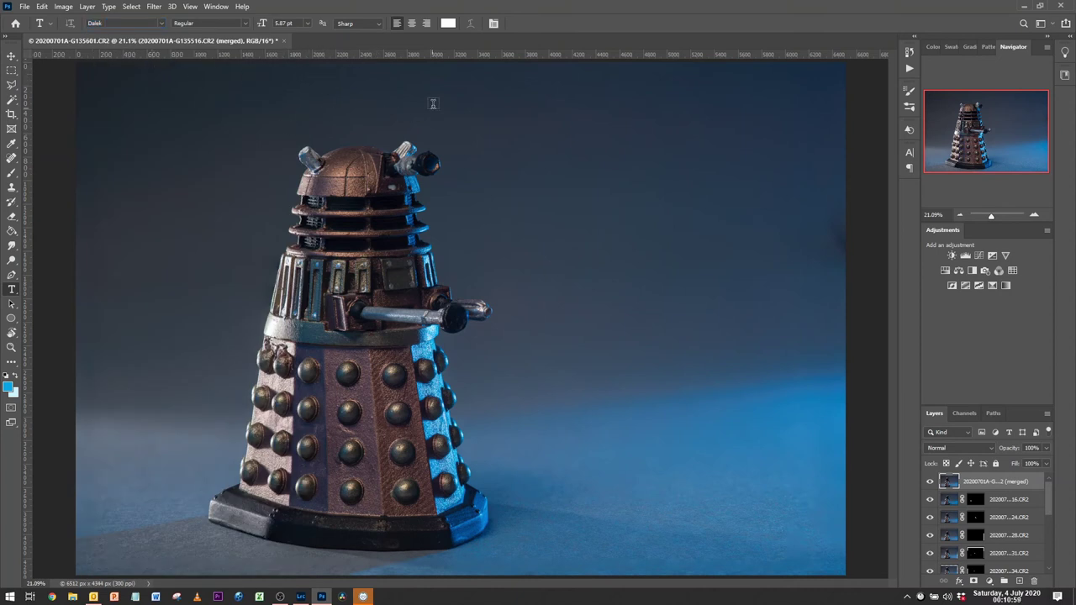
left_click(448, 24)
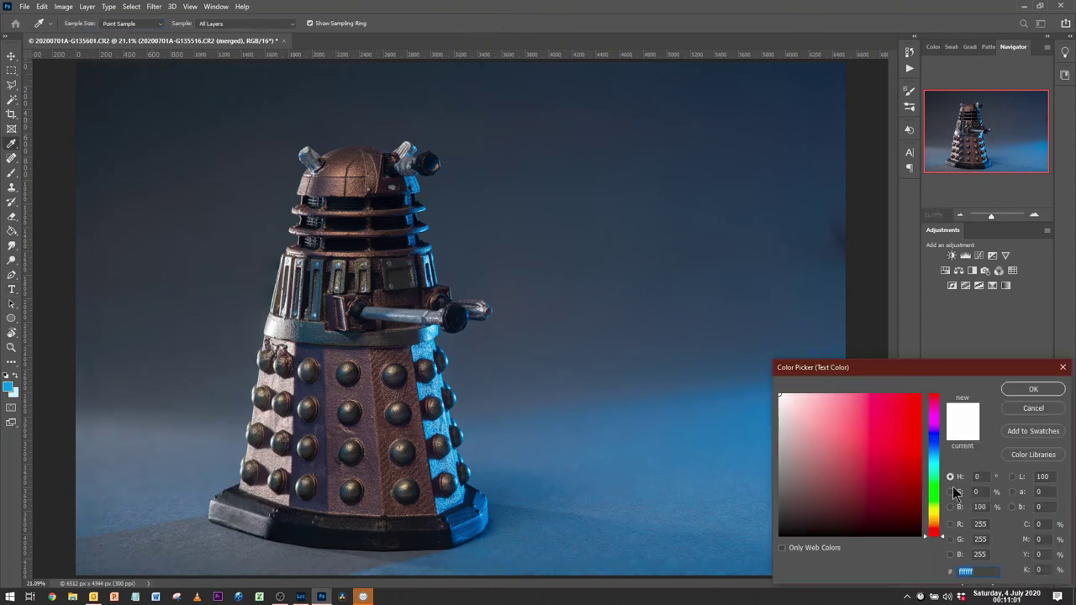
left_click_drag(939, 519, 935, 511)
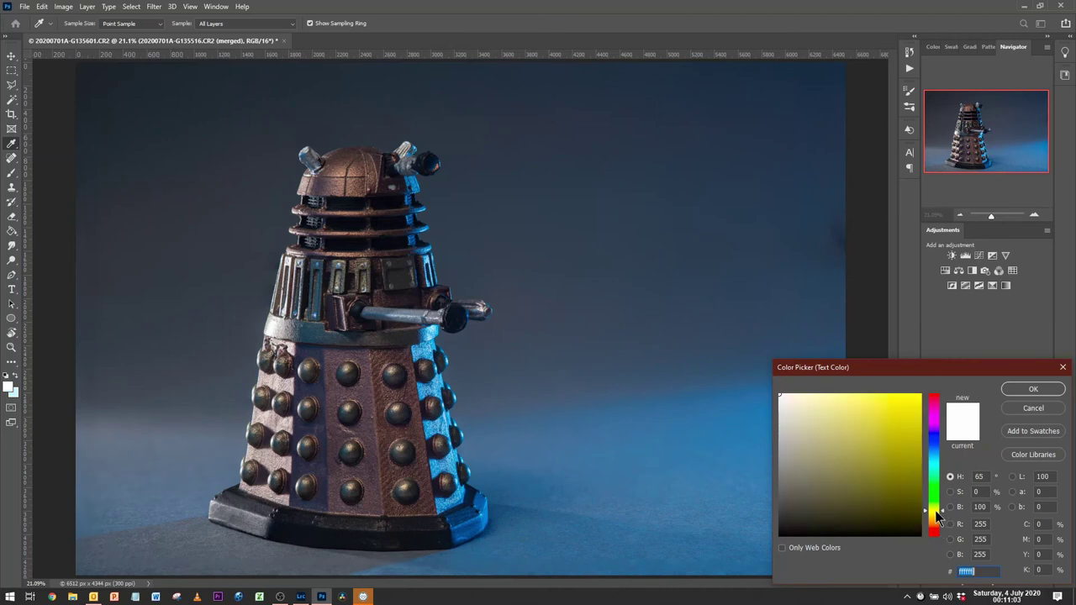
left_click(912, 402)
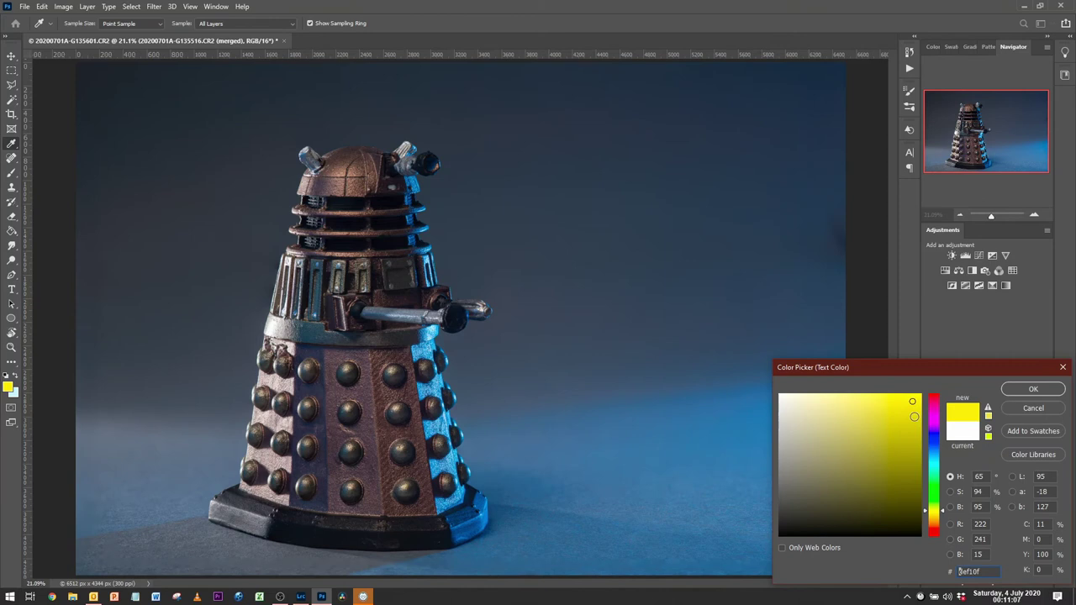
left_click(899, 404)
left_click(1034, 391)
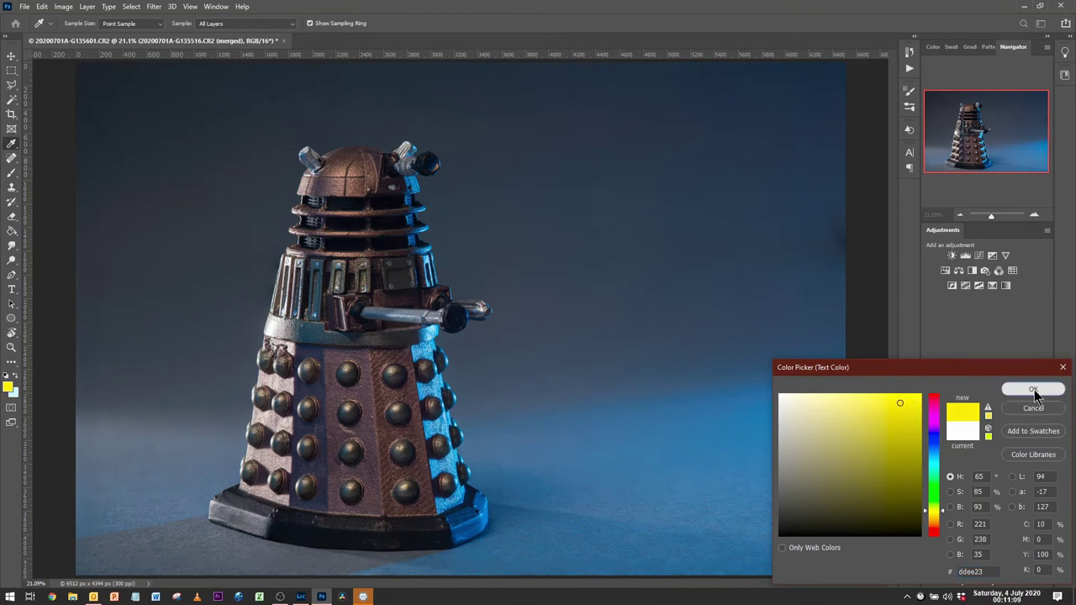
left_click(502, 193)
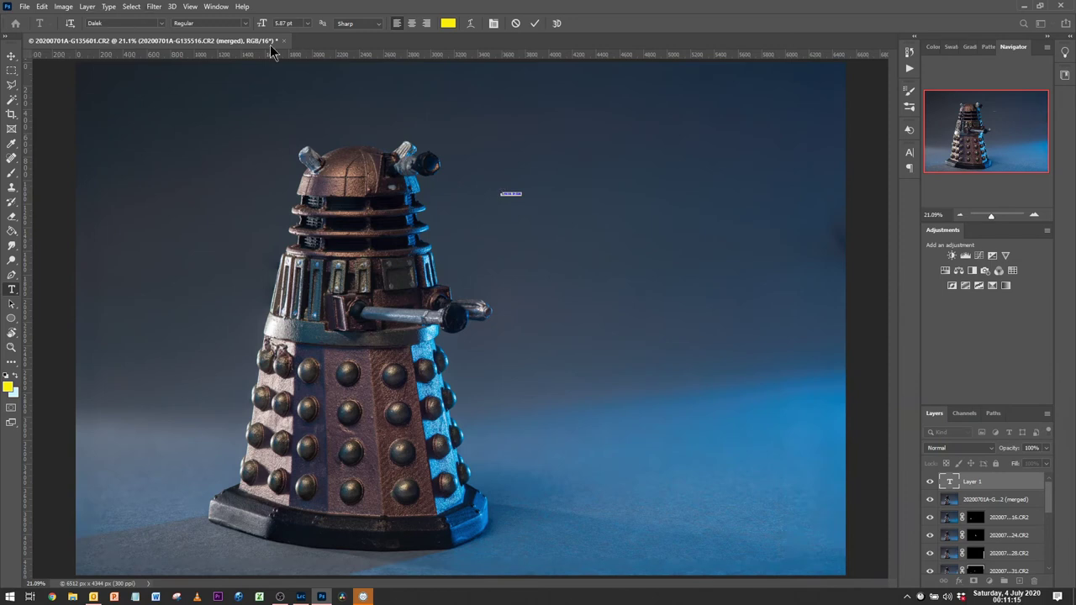
Step: Set the text size to 48 pt, type 'EXTERMINATE!!!' and commit it
left_click(308, 24)
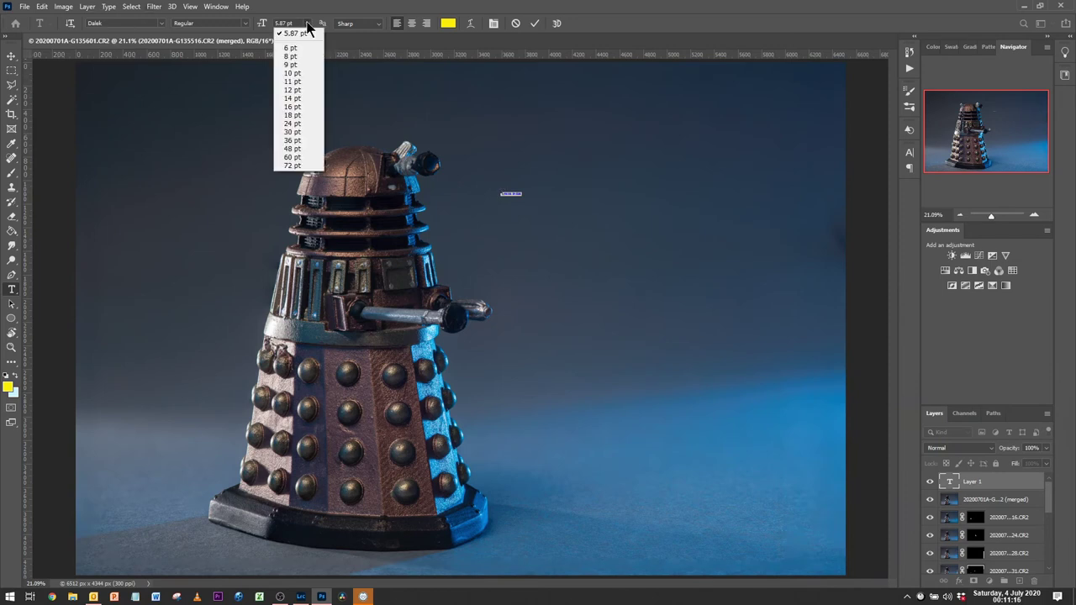
left_click(302, 143)
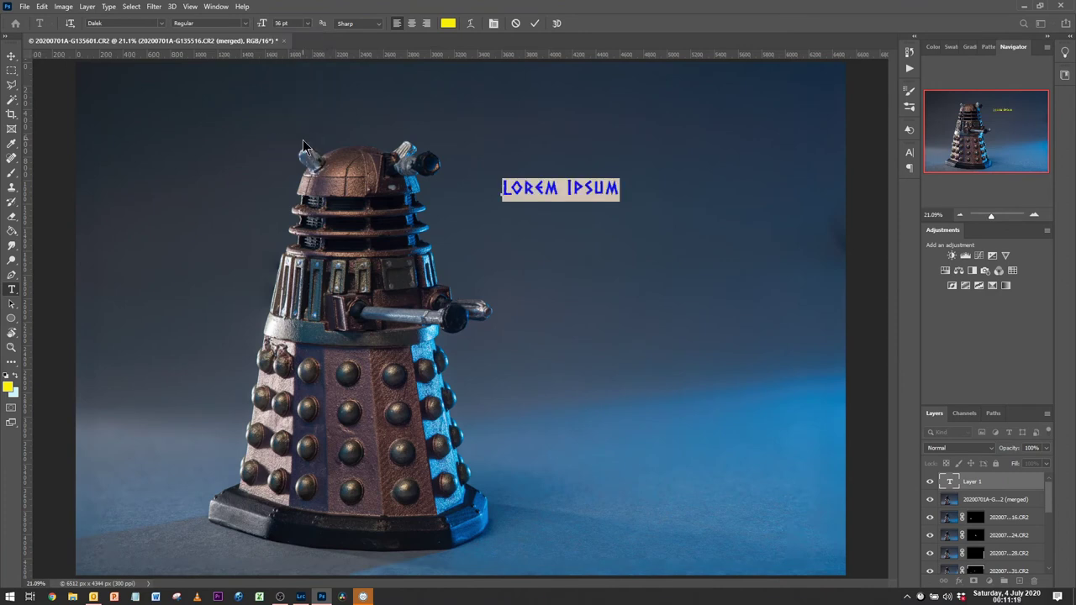
left_click(308, 24)
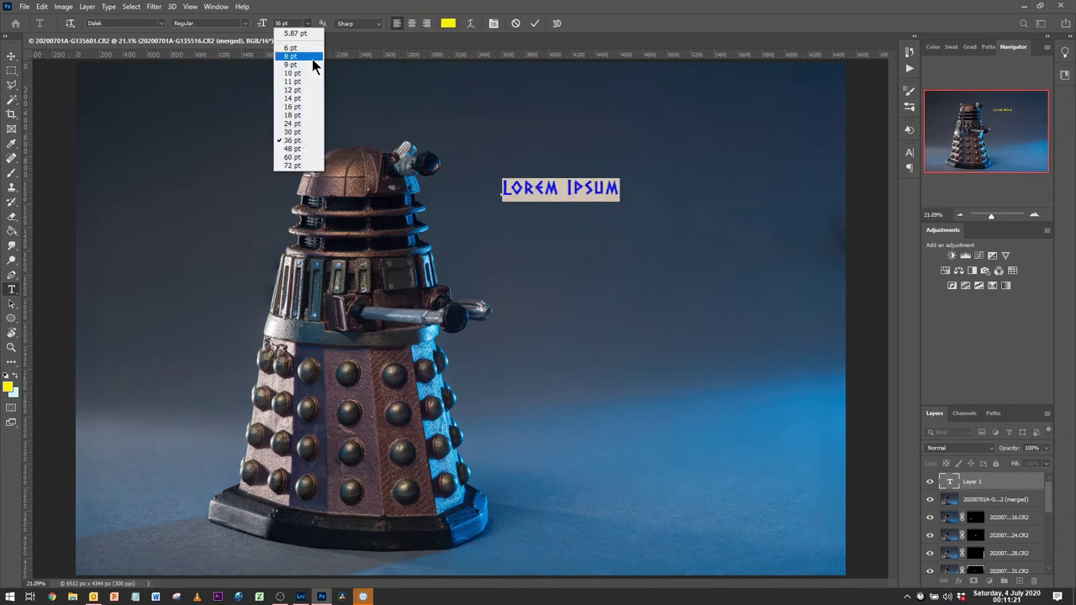
left_click(294, 149)
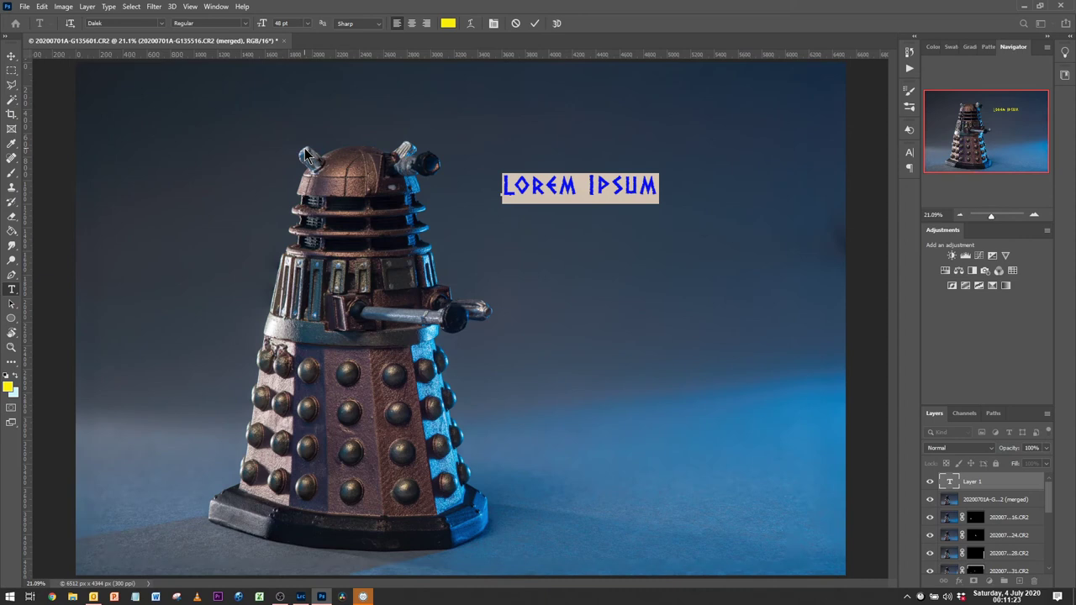
type("E")
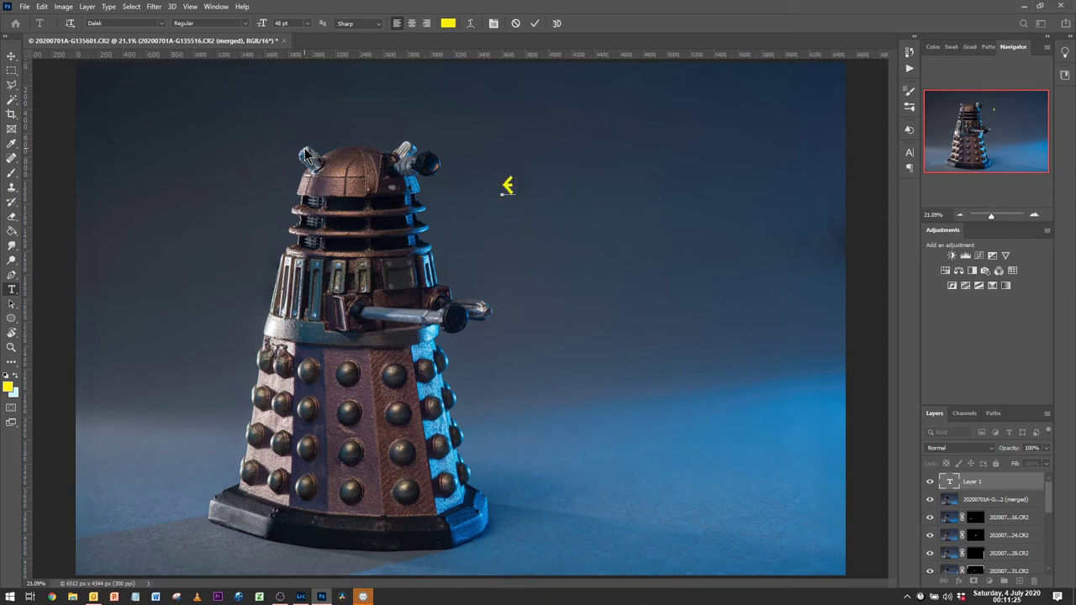
type("XTERMINAT")
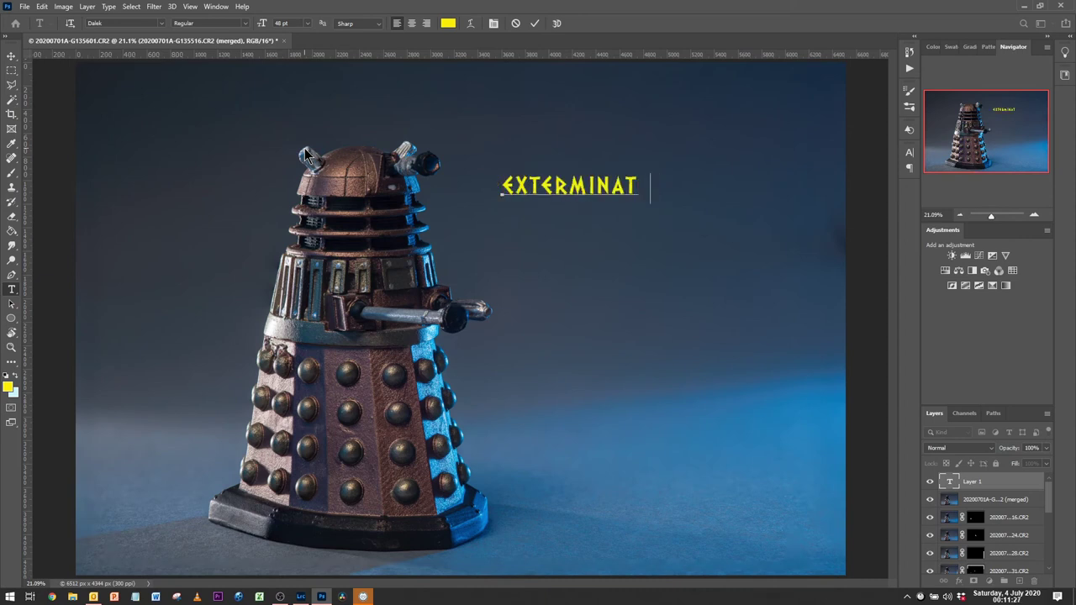
type("E!!!")
left_click(534, 23)
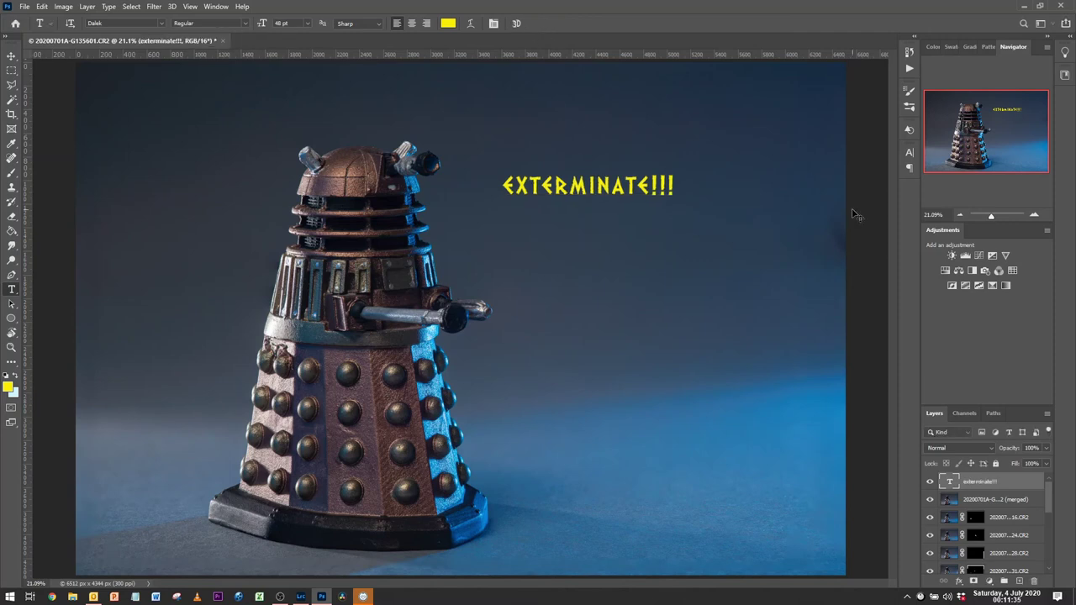
Step: Use Free Transform (Ctrl+T) to skew the EXTERMINATE!!! text upward to the right and enlarge it
key("ctrl+t")
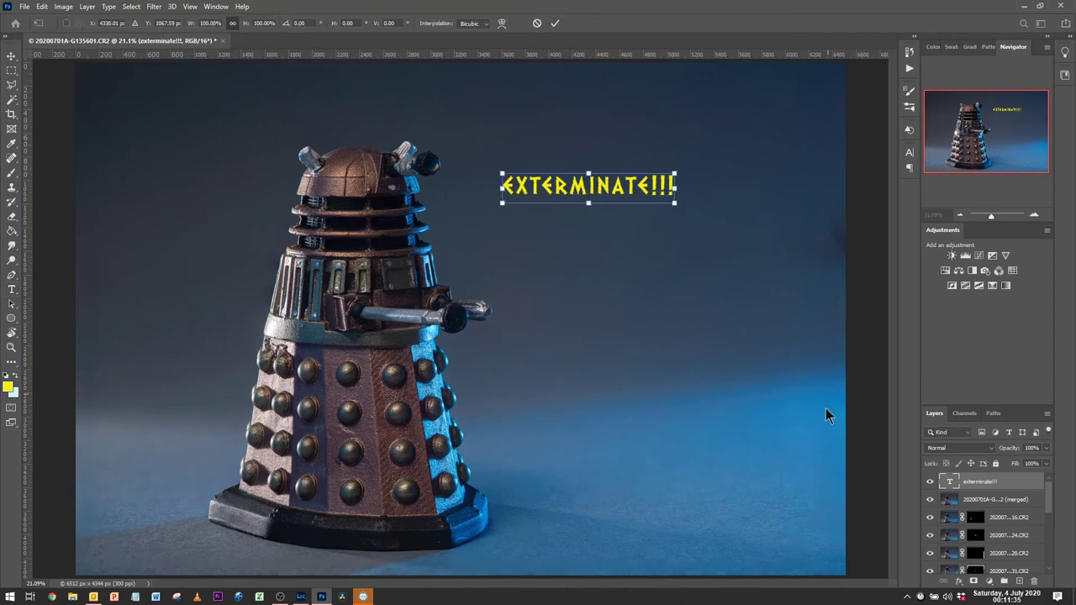
left_click(12, 56)
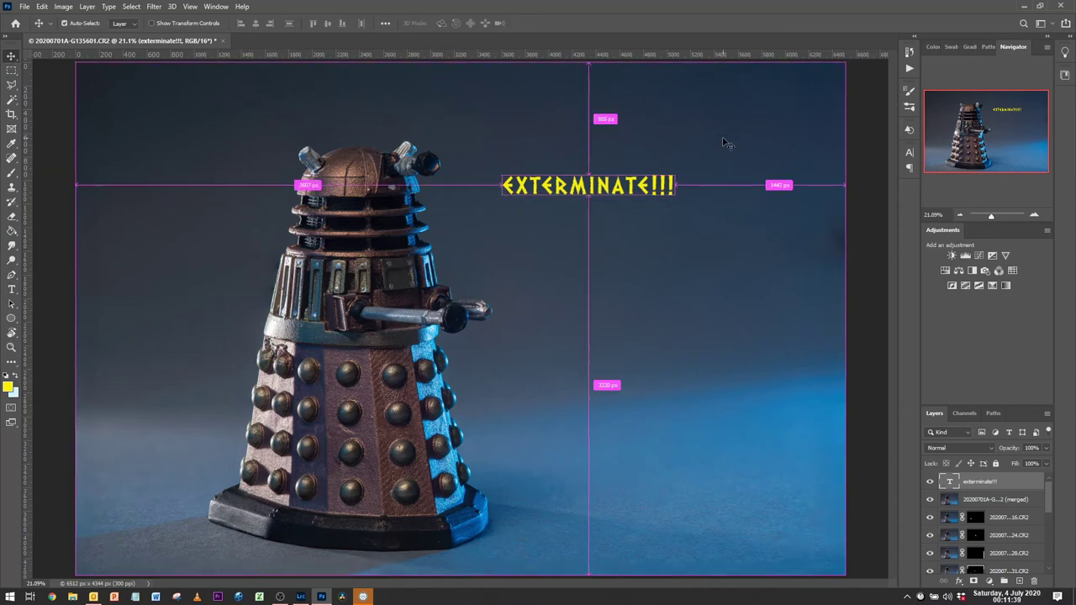
key("ctrl+t")
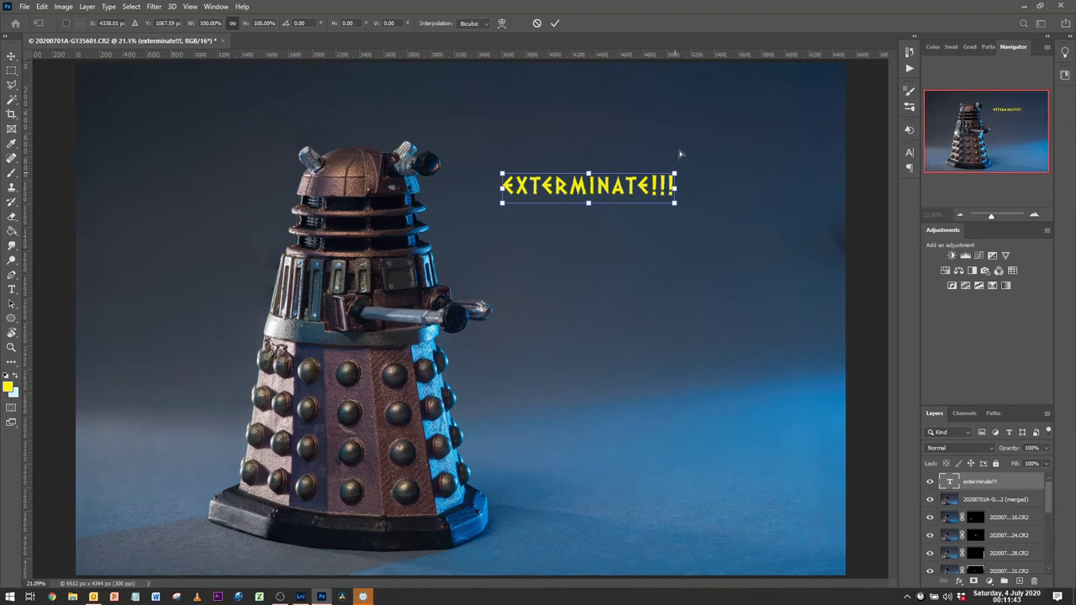
left_click_drag(676, 174, 692, 138)
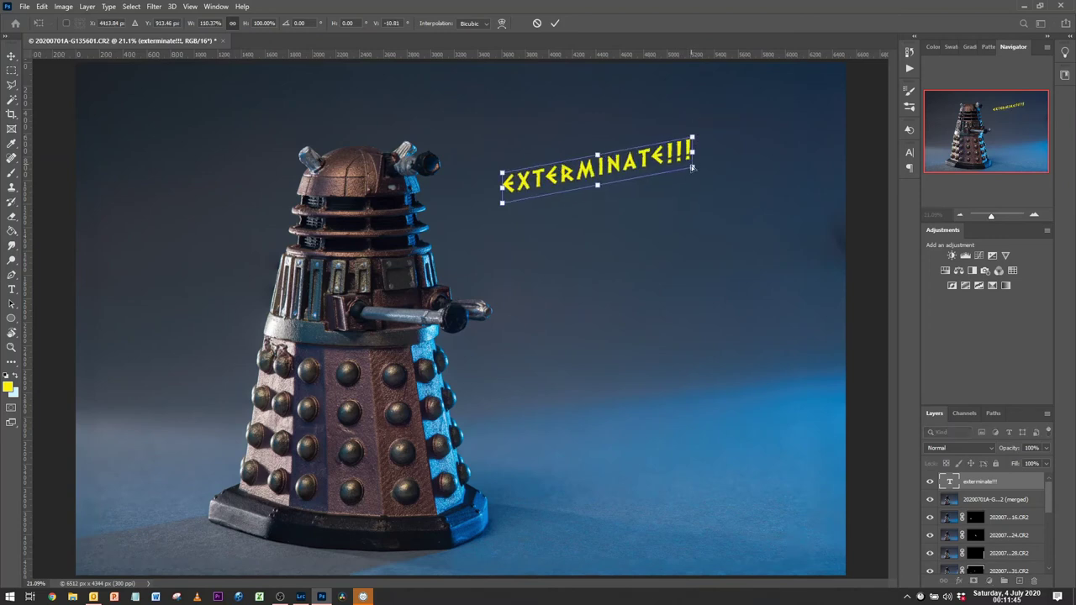
left_click_drag(699, 178, 713, 187)
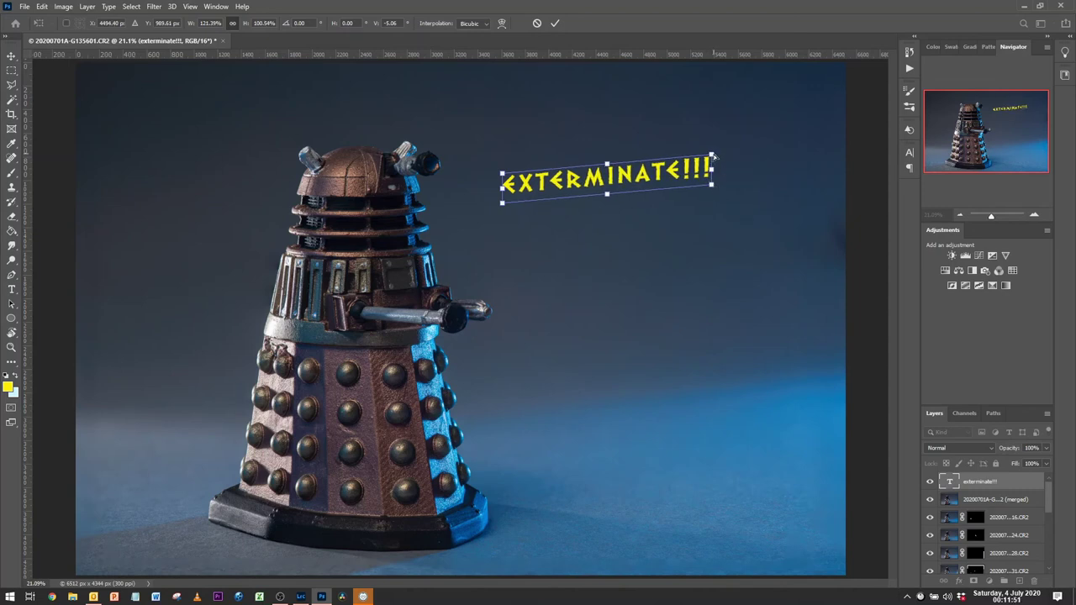
left_click_drag(710, 141, 737, 129)
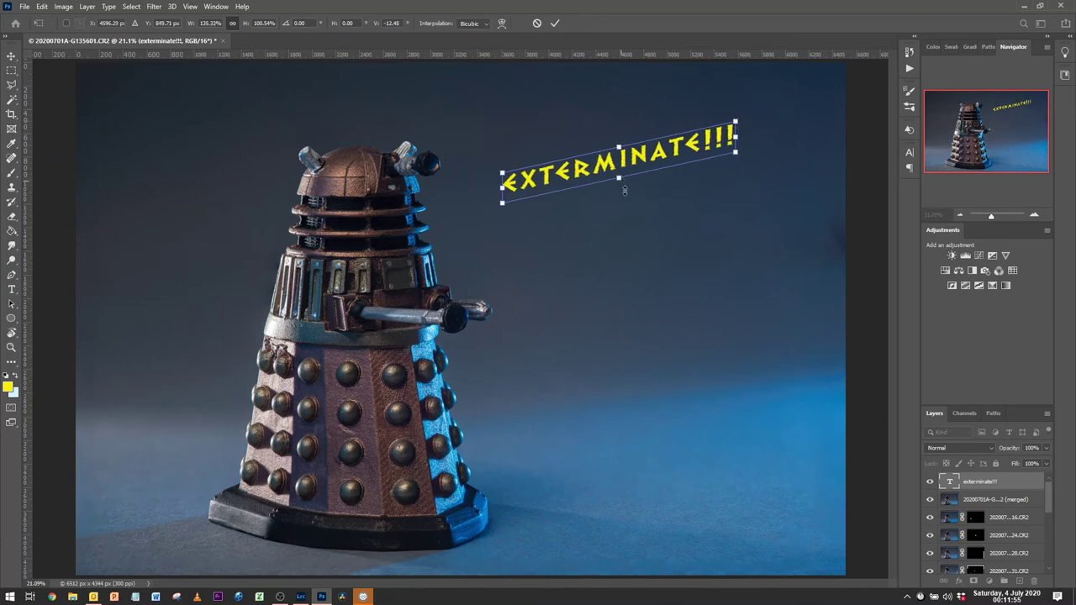
mouse_move(625, 190)
left_mouse_down()
mouse_move(636, 211)
mouse_move(624, 211)
mouse_move(612, 183)
mouse_move(623, 195)
left_mouse_up()
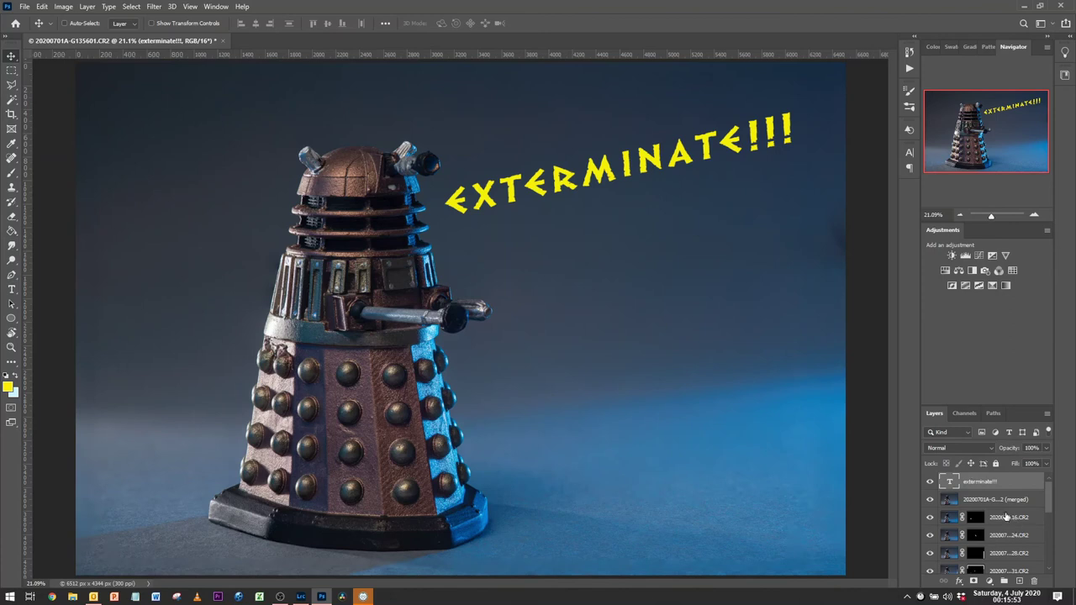
Step: Select every .CR2 source photo layer from top to bottom and delete them, confirming with Yes
scroll(1006, 517, "down", 1)
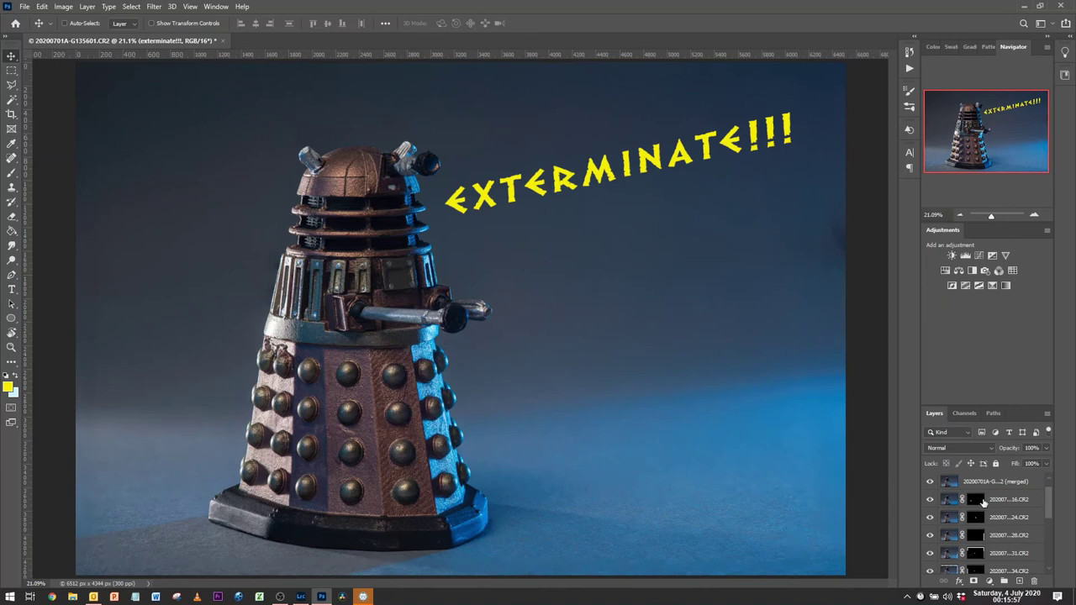
left_click(976, 500)
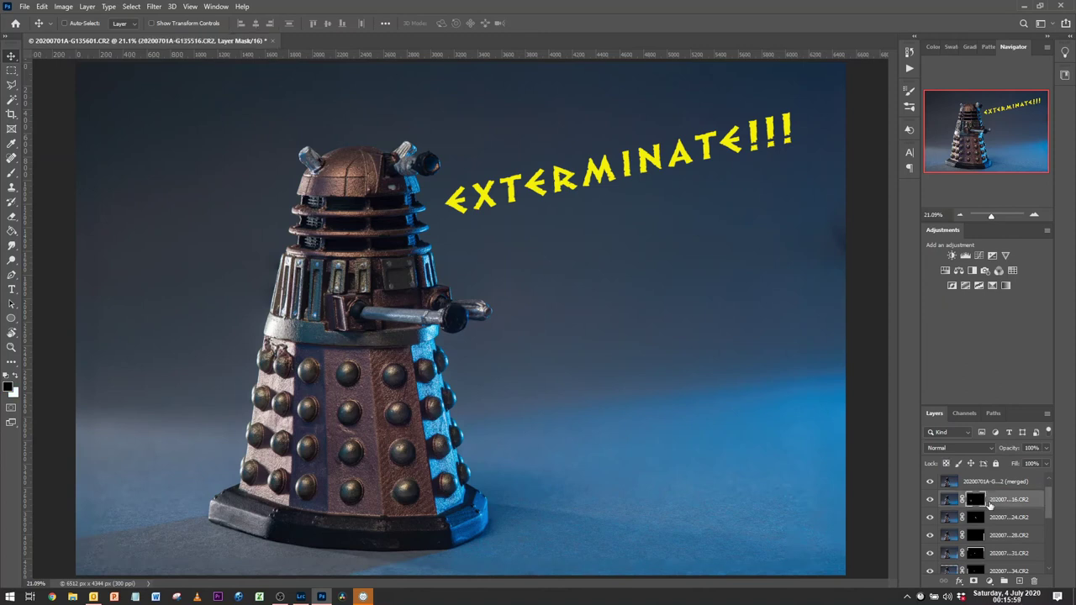
scroll(992, 503, "down", 6)
scroll(995, 502, "down", 1)
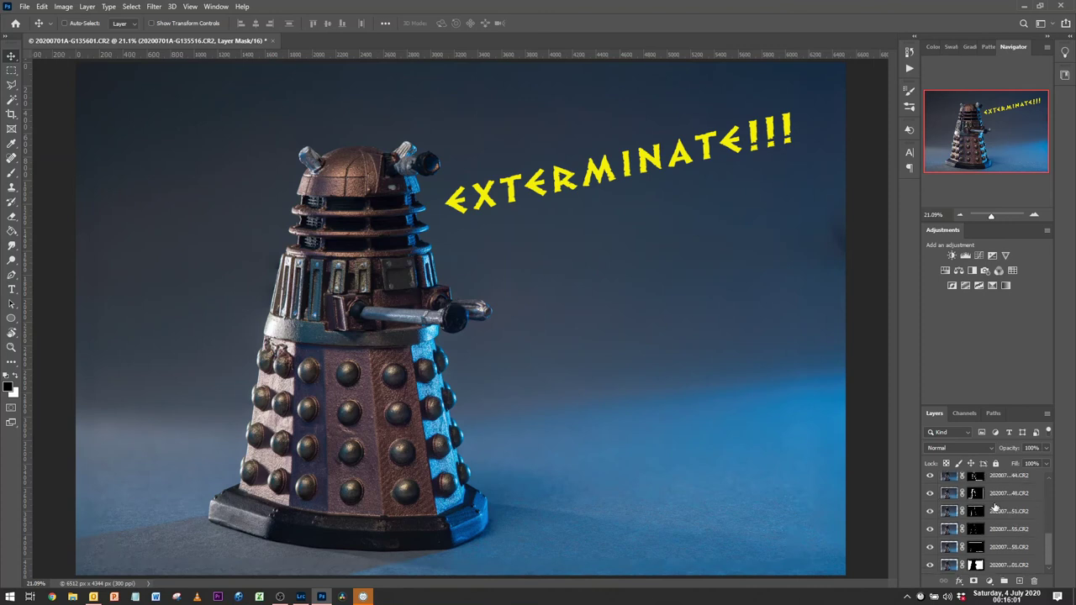
scroll(1006, 538, "up", 8)
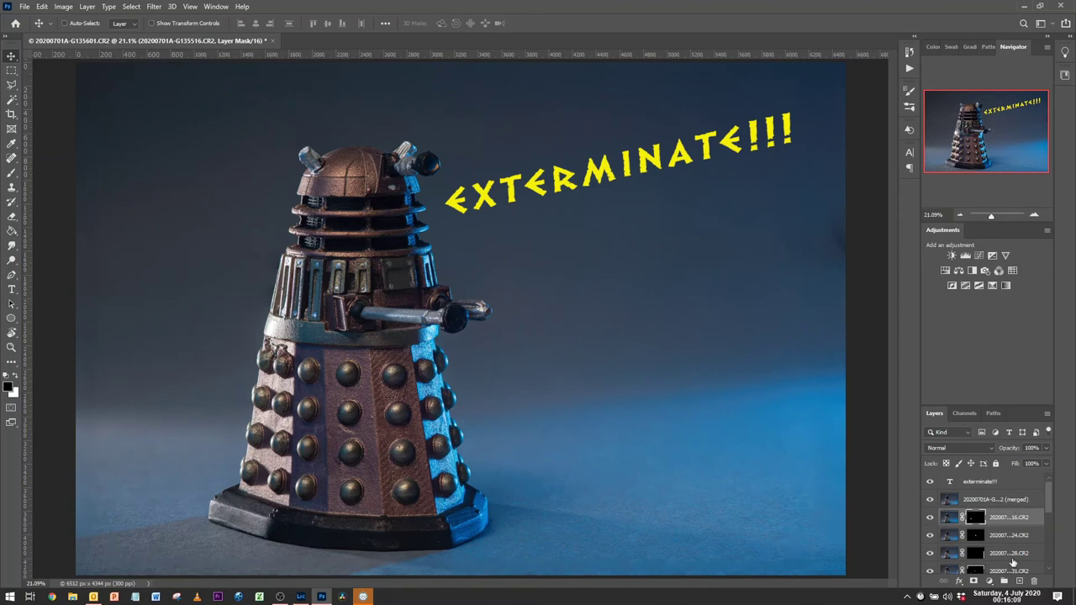
scroll(1019, 513, "down", 8)
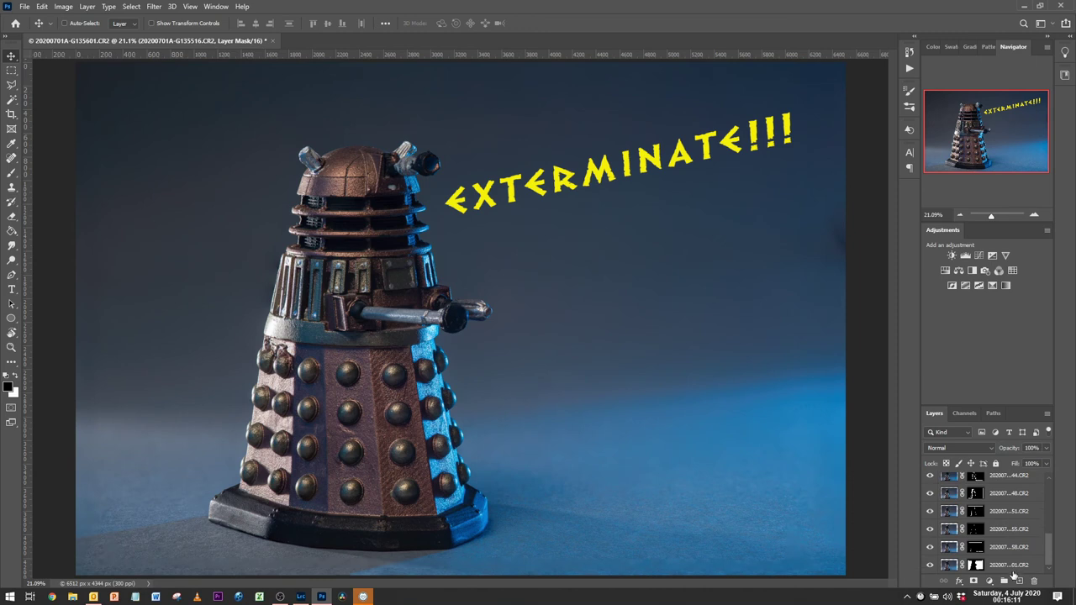
left_click(1011, 569, "shift")
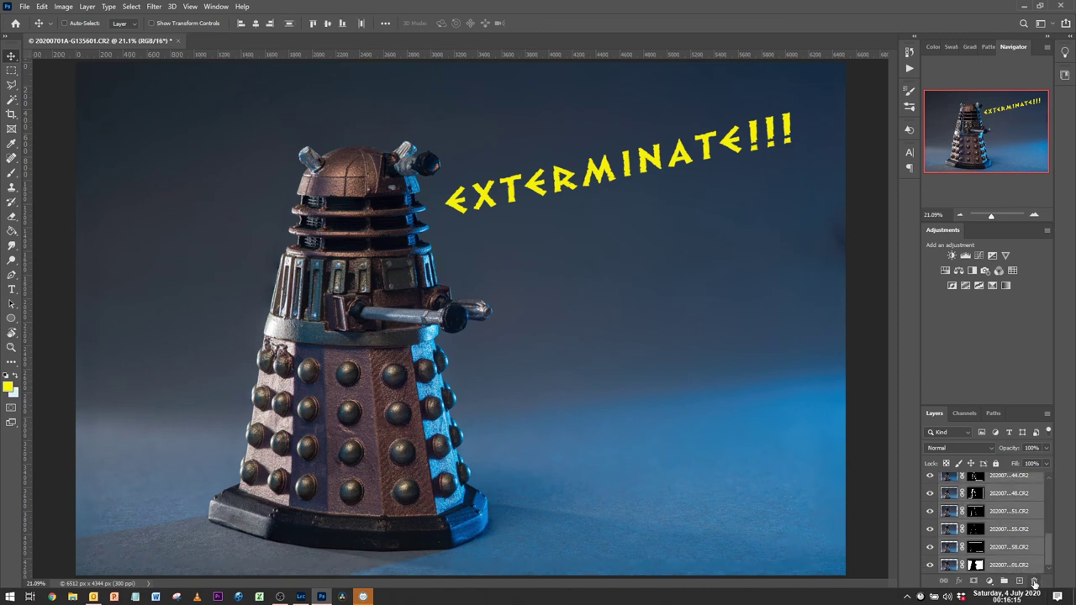
left_click(1035, 584)
left_click(486, 223)
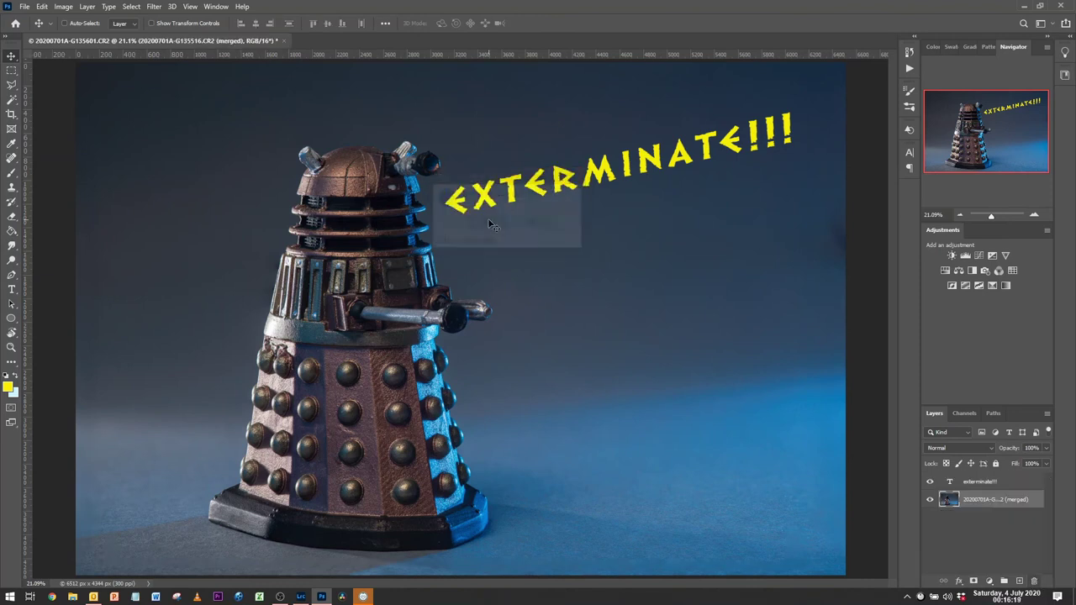